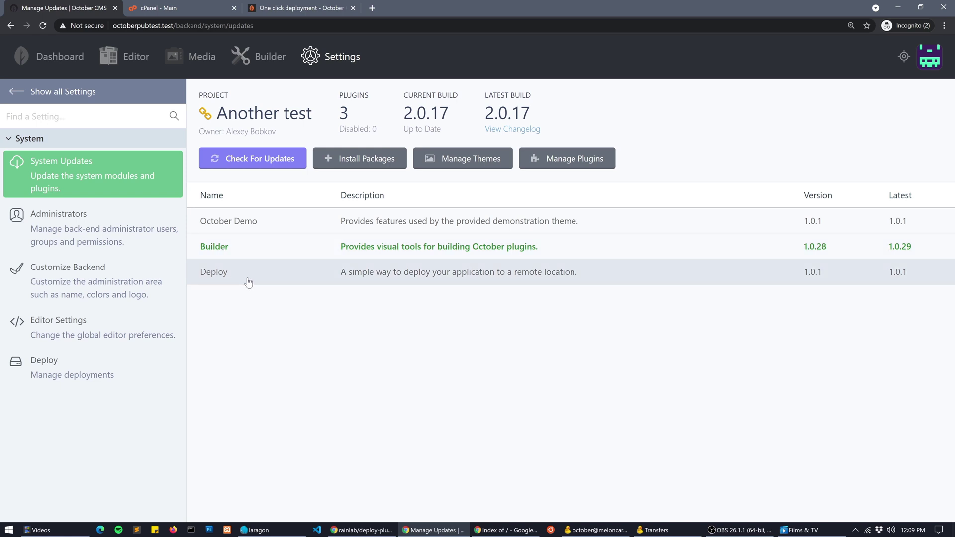
# Go to Settings and open the Deploy plugin's Manage Servers list
pyautogui.click(338, 67)
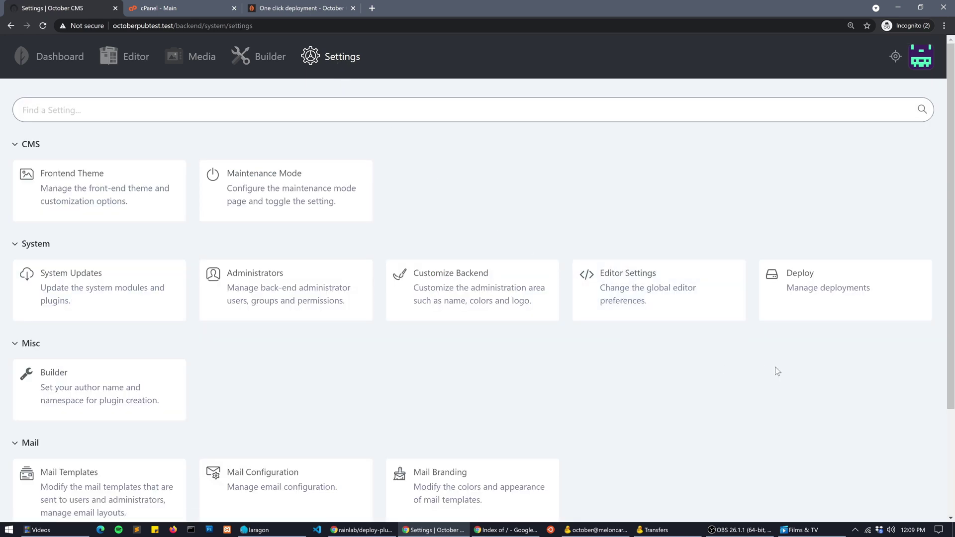
pyautogui.click(812, 306)
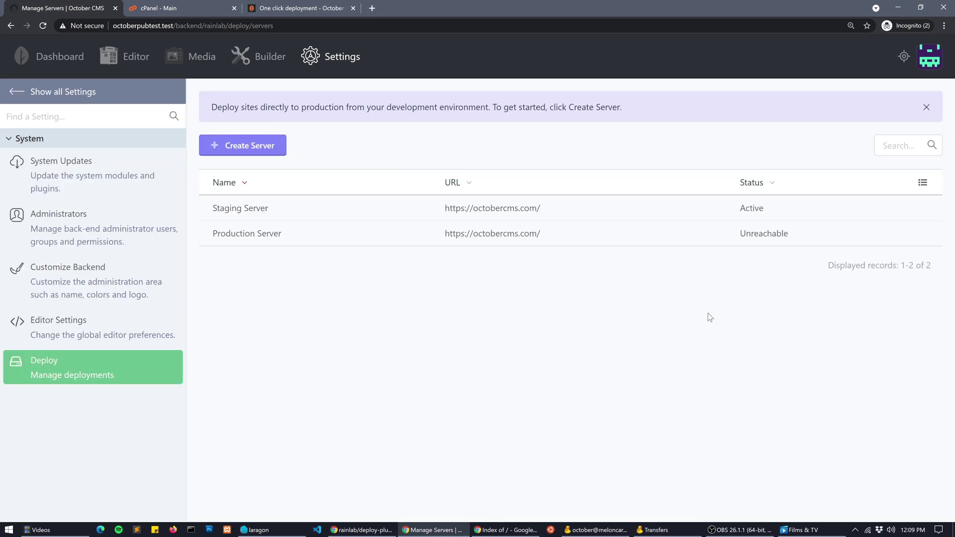
# Switch to the hosting account's 'cPanel - Main' browser tab
pyautogui.click(175, 9)
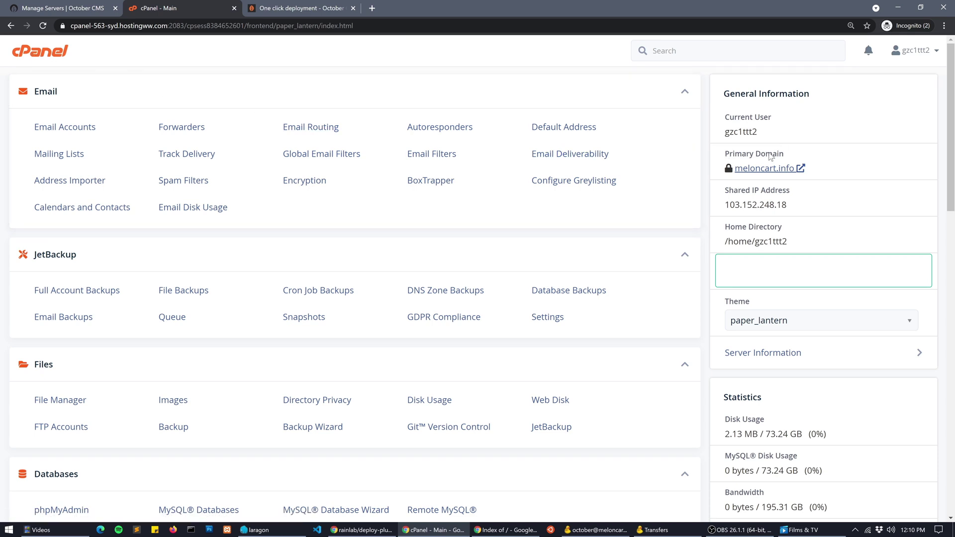
# Open meloncart.info in a new tab, copy its URL, and return to Manage Servers
pyautogui.click(742, 172)
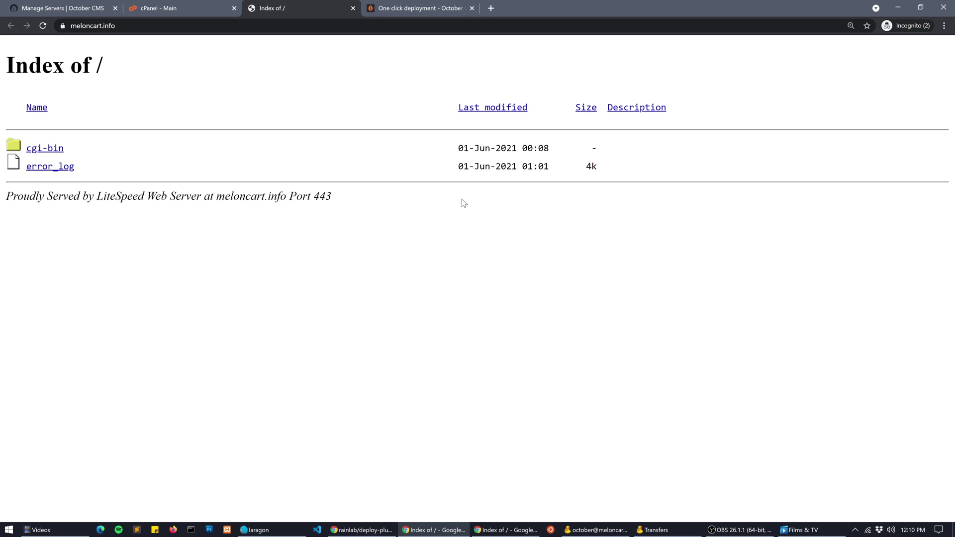
pyautogui.click(121, 25)
pyautogui.hotkey('ctrl', 'c')
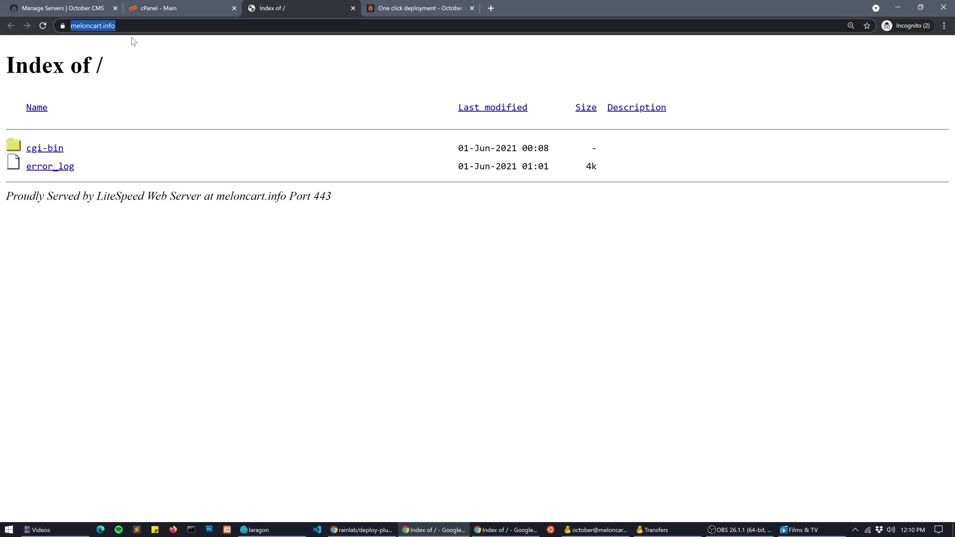
pyautogui.click(84, 8)
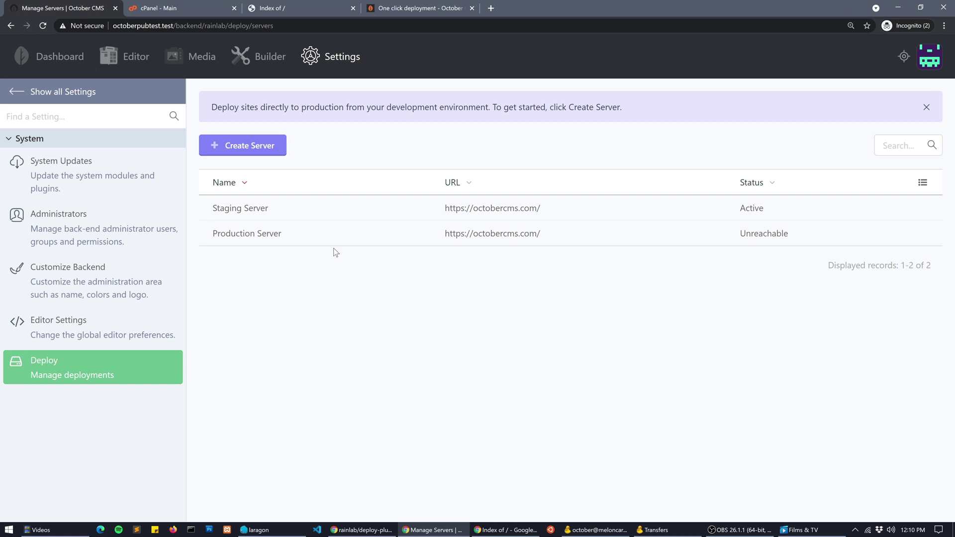
pyautogui.click(244, 147)
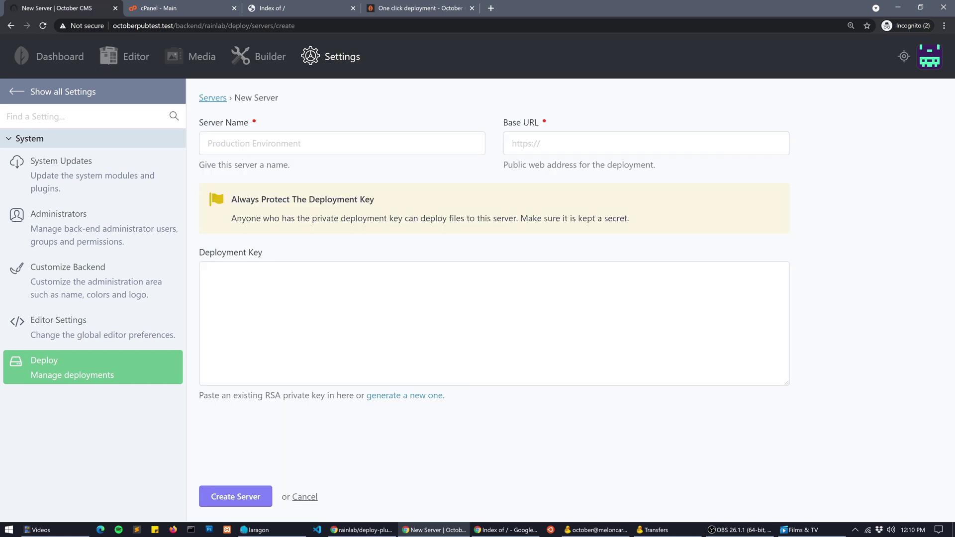
pyautogui.rightClick(523, 145)
pyautogui.click(567, 221)
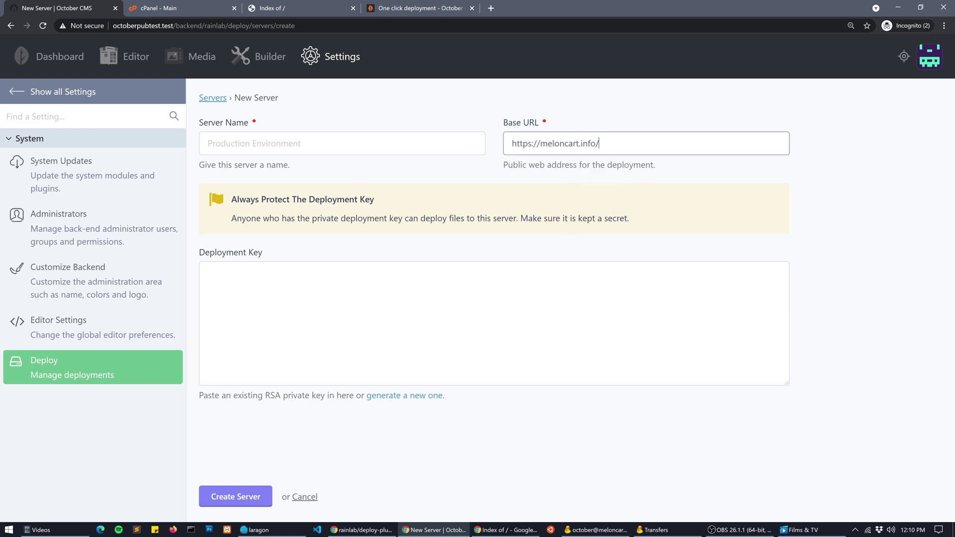
pyautogui.click(291, 148)
pyautogui.write('Test Serv')
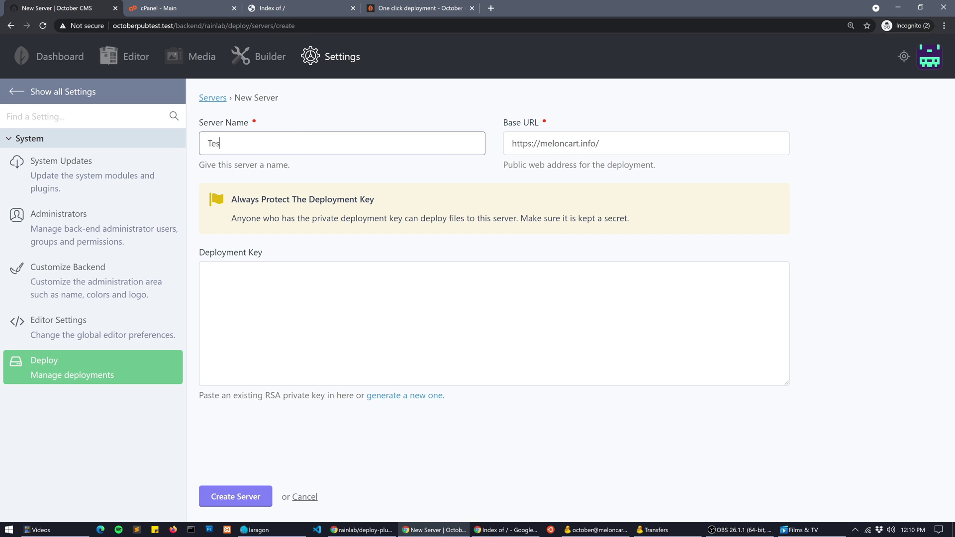
pyautogui.write('er')
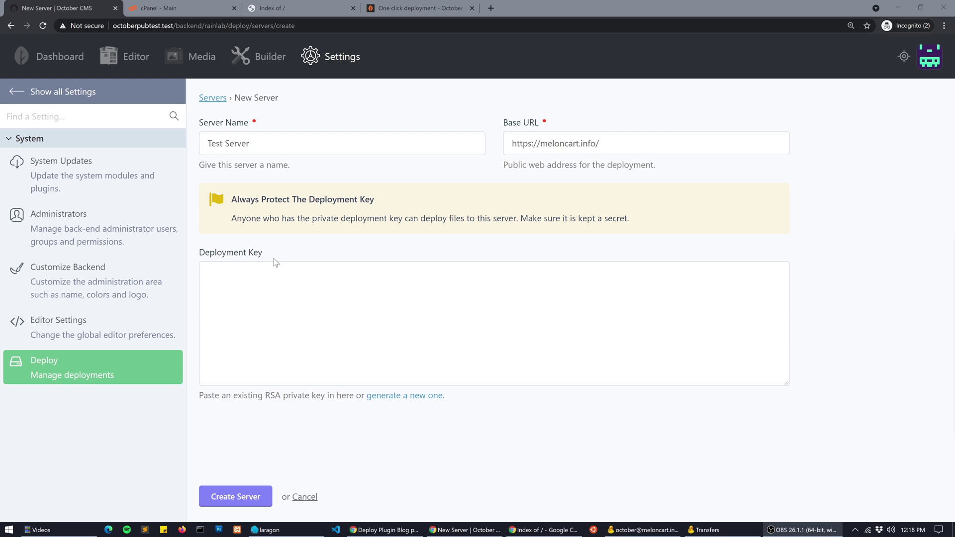
pyautogui.click(391, 398)
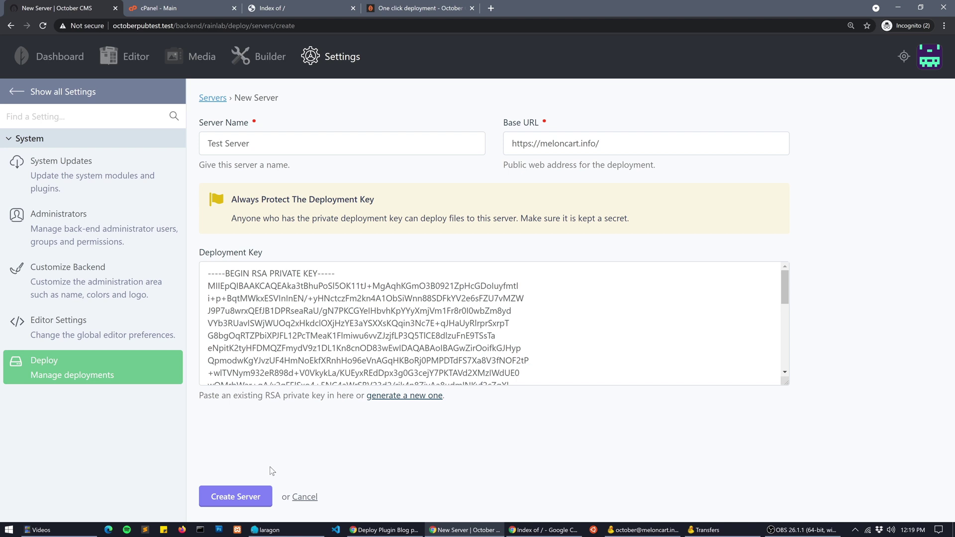
pyautogui.click(235, 497)
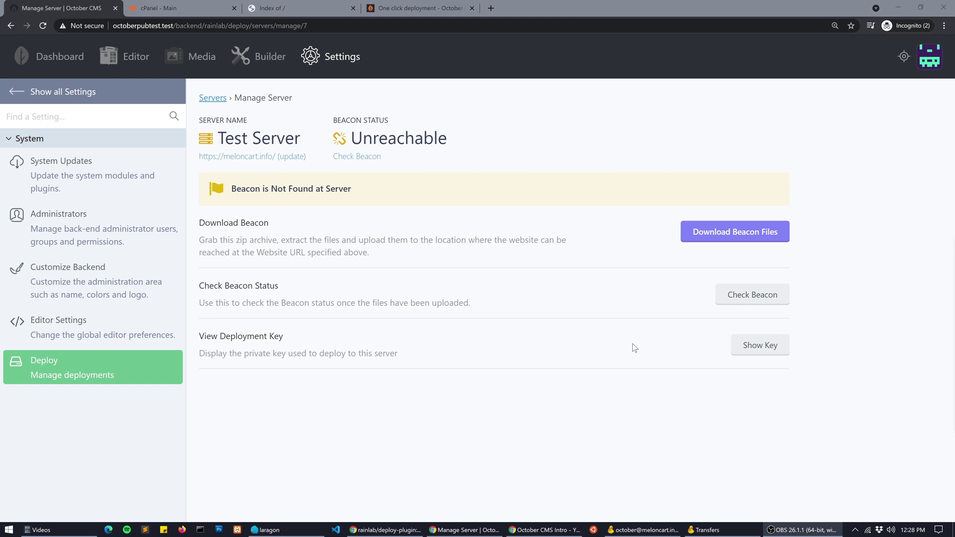
# Download test-server-beacon.zip and open it in WinRAR
pyautogui.click(698, 240)
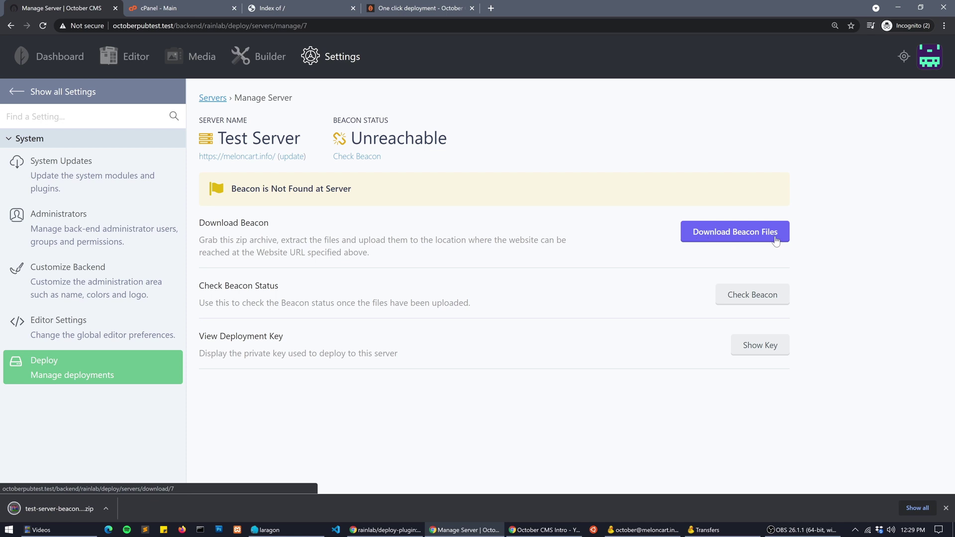
pyautogui.click(78, 510)
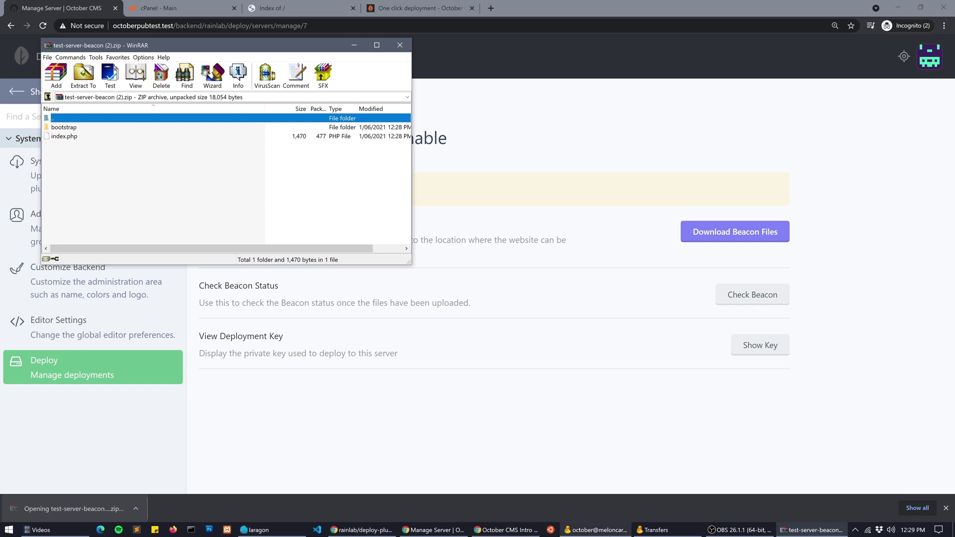
# Upload the beacon's bootstrap folder and index.php to /public_html through Cyberduck
pyautogui.click(609, 530)
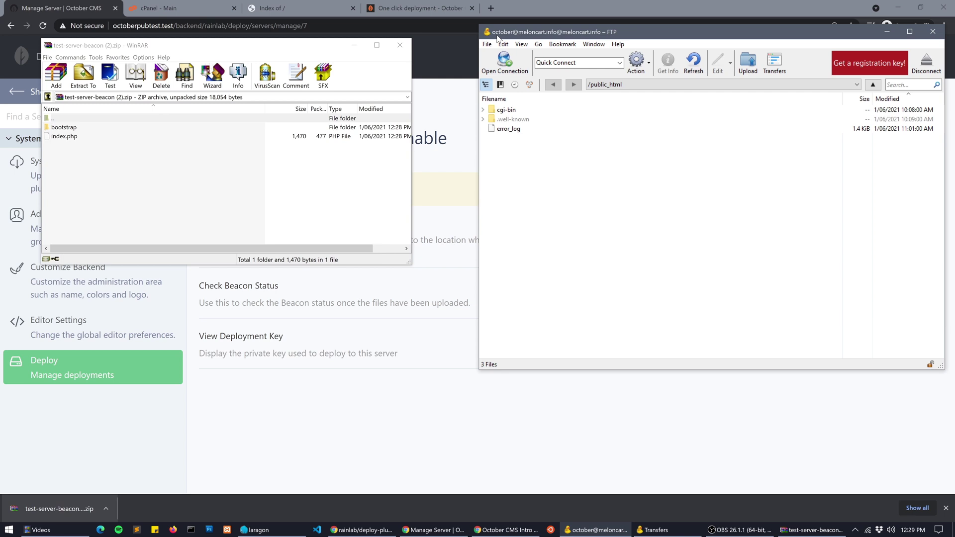
pyautogui.moveTo(69, 158); pyautogui.dragTo(581, 208)
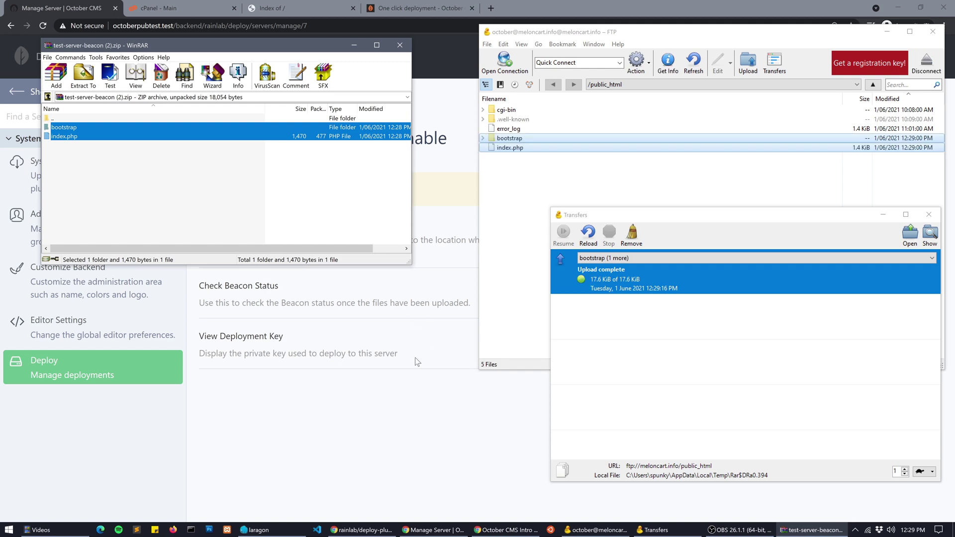
pyautogui.click(417, 439)
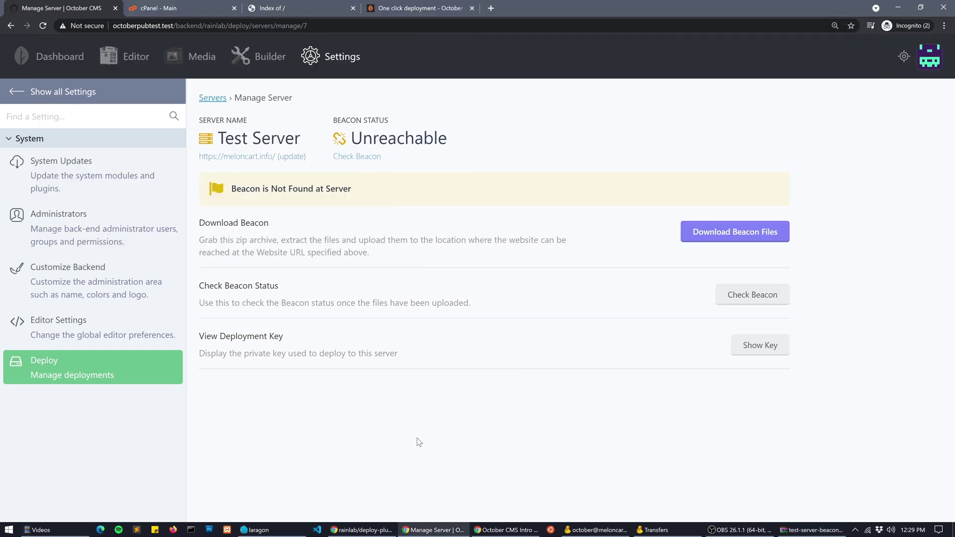
# Recheck the Test Server beacon so it reports Ready, then view the meloncart.info tab
pyautogui.click(359, 156)
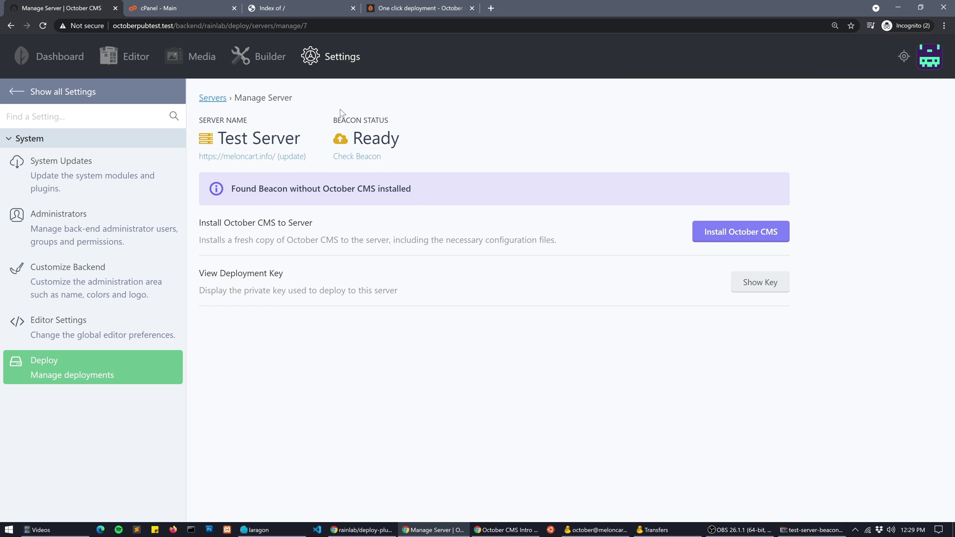
pyautogui.click(291, 6)
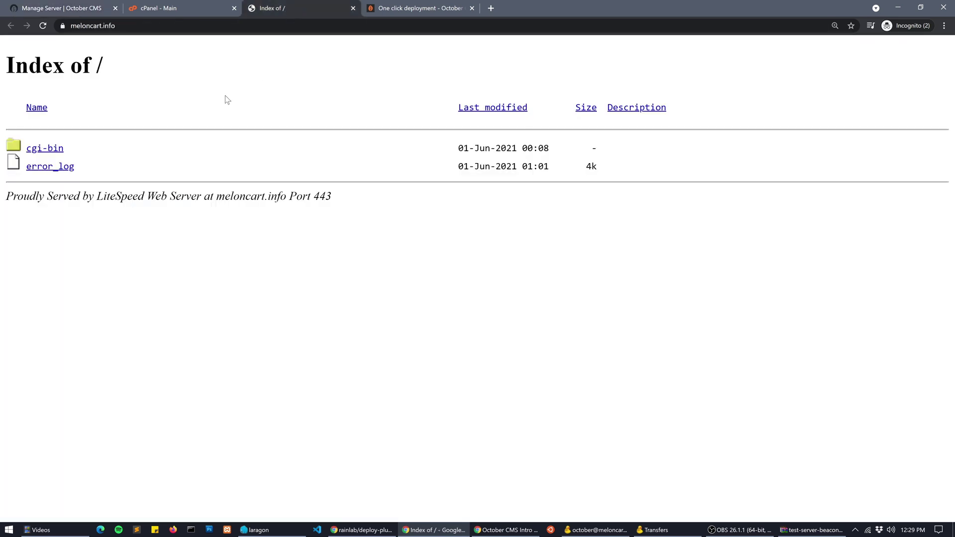
# Reload meloncart.info so it shows the 'Missing vendor files' composer message
pyautogui.click(43, 28)
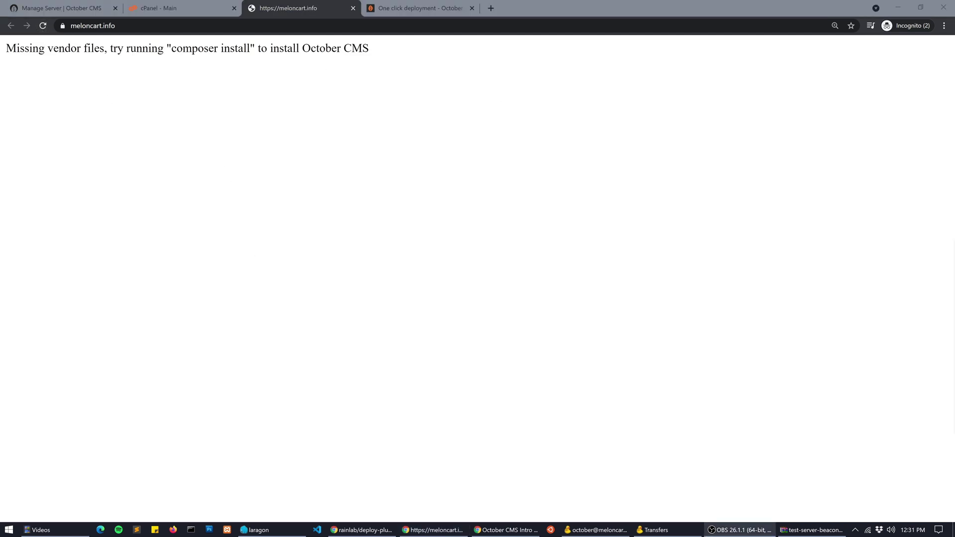
# Install October CMS onto Test Server using the SQLite database engine
pyautogui.click(62, 8)
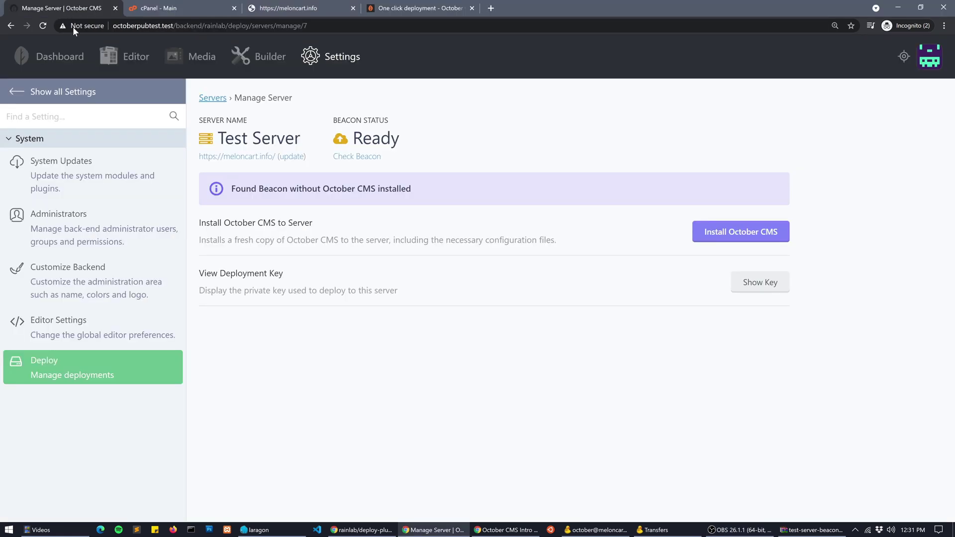
pyautogui.click(727, 239)
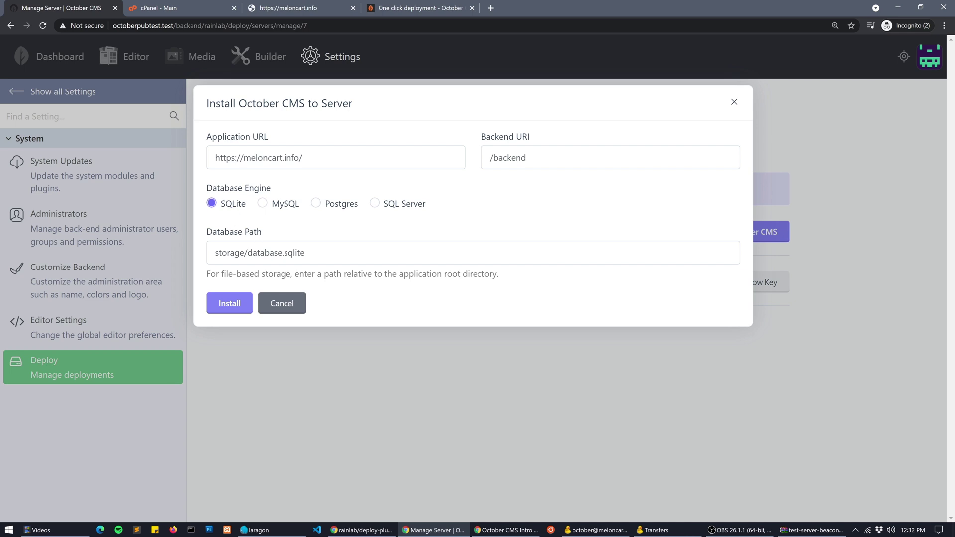
pyautogui.click(286, 211)
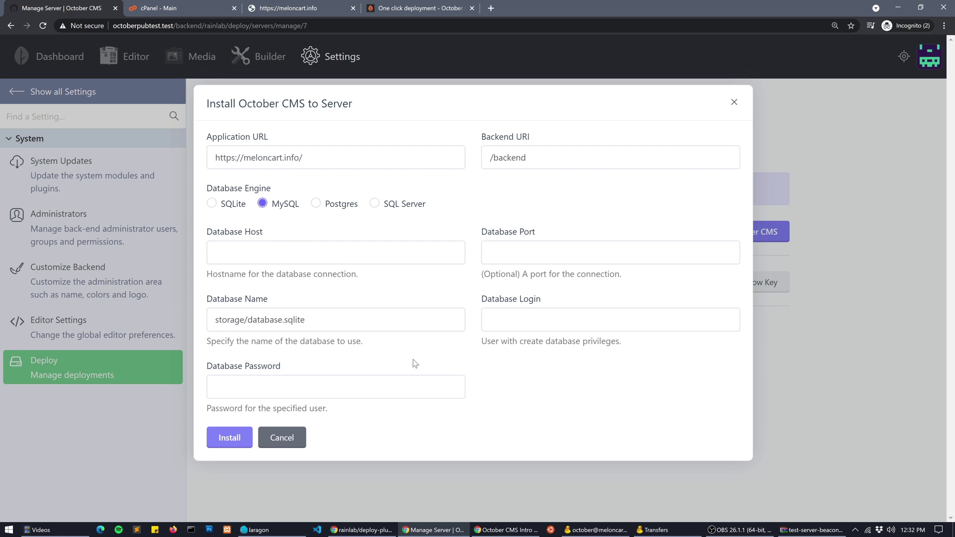
pyautogui.click(239, 211)
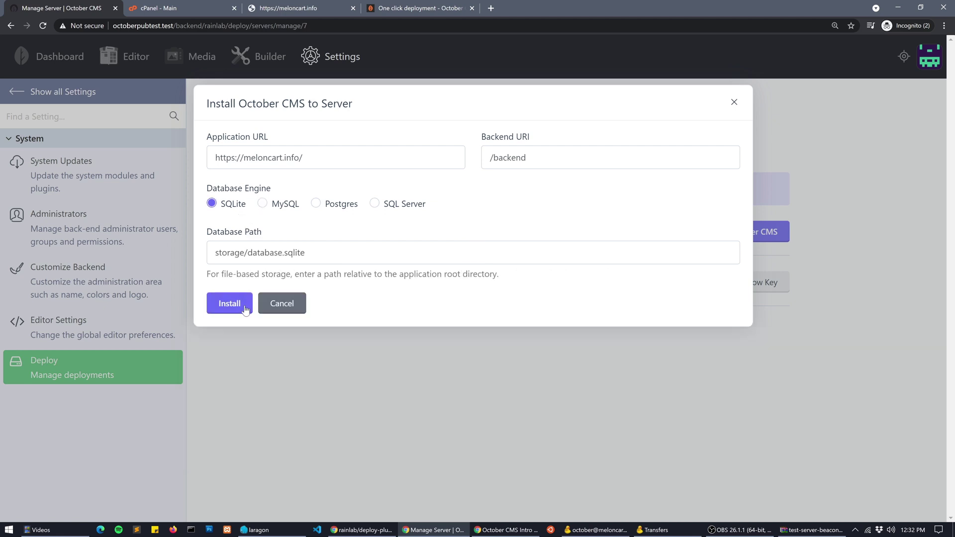
pyautogui.click(230, 304)
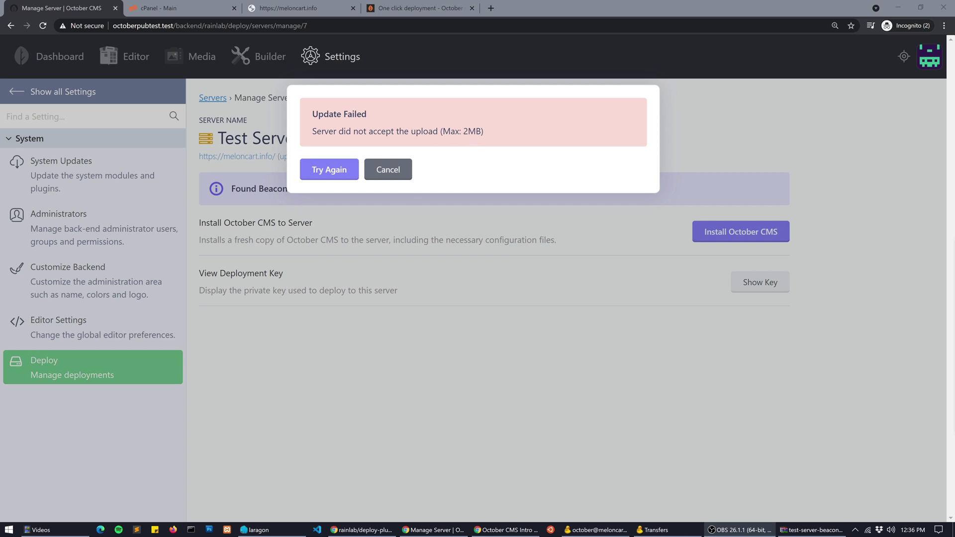
# After the install fails on the 2MB upload limit, return to the cPanel - Main tab
pyautogui.click(196, 8)
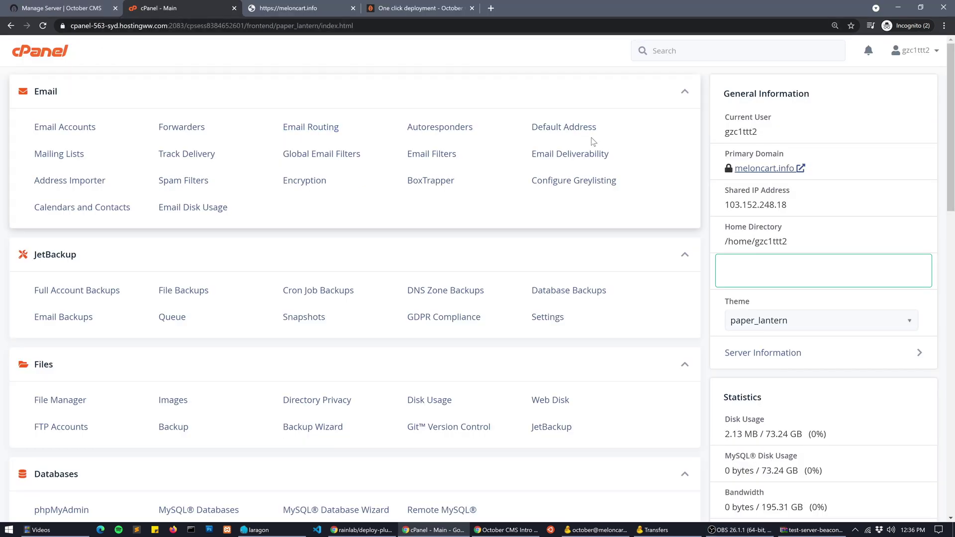
# Search cPanel for 'php' and open the Options of Select PHP Version
pyautogui.click(653, 50)
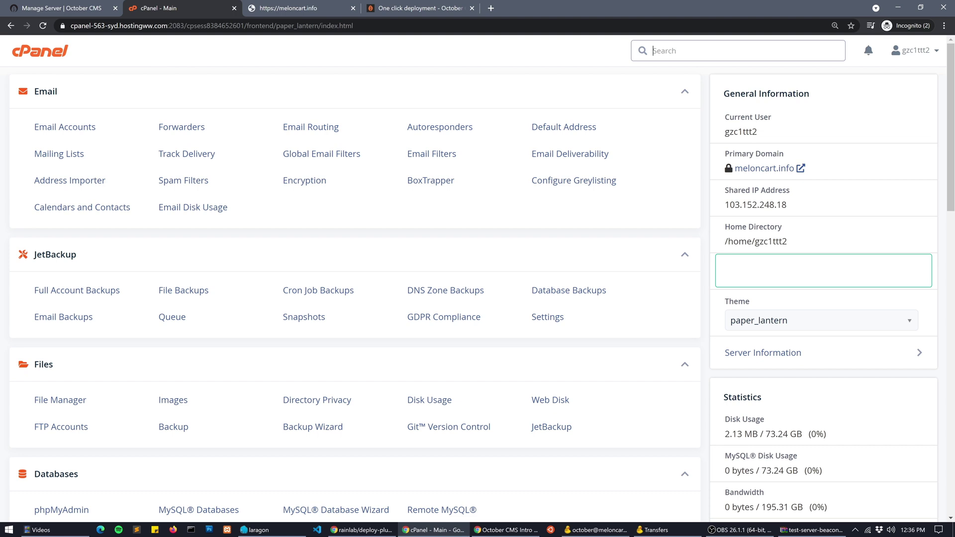
pyautogui.write('php')
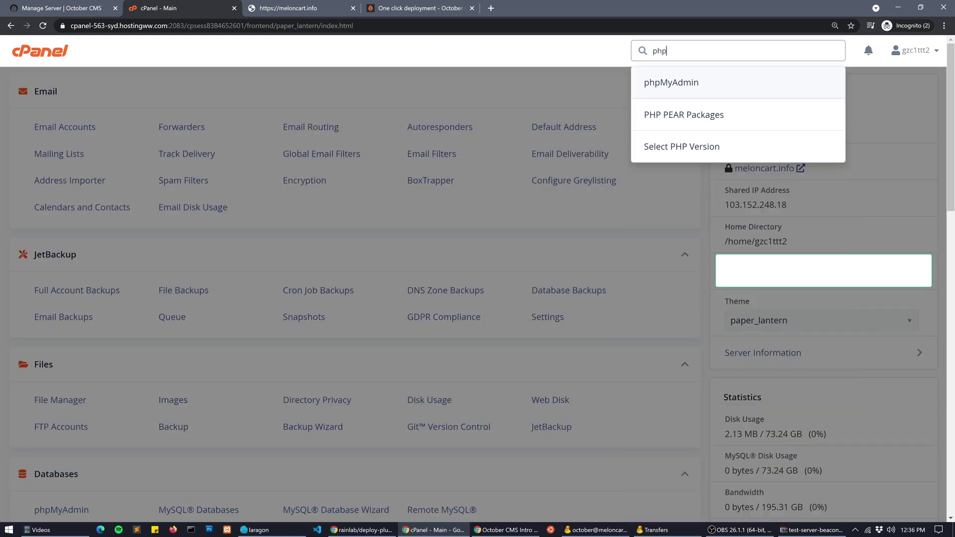
pyautogui.click(666, 147)
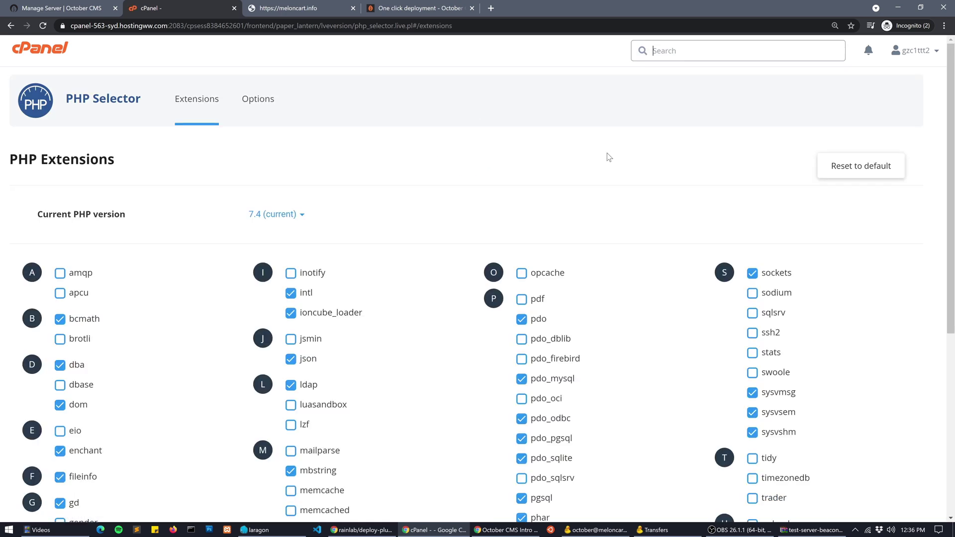
pyautogui.click(258, 113)
pyautogui.scroll(-5, 620, 222)
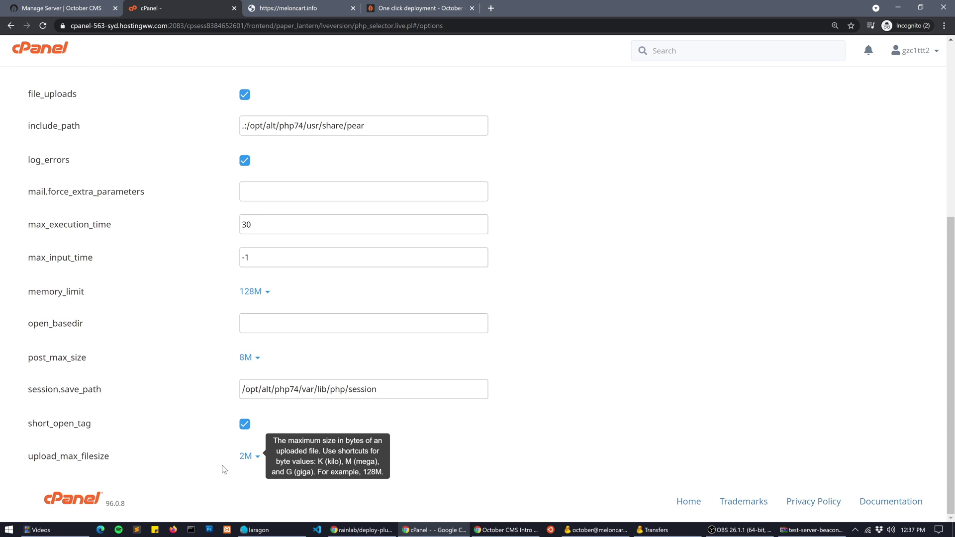
# Set both upload_max_filesize and post_max_size to 128M
pyautogui.click(244, 455)
pyautogui.scroll(-4, 436, 429)
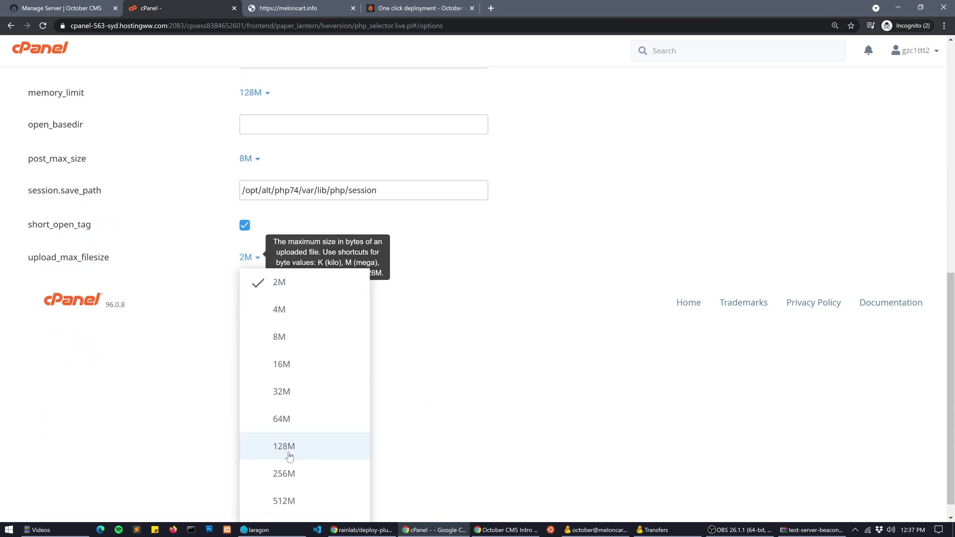
pyautogui.click(290, 457)
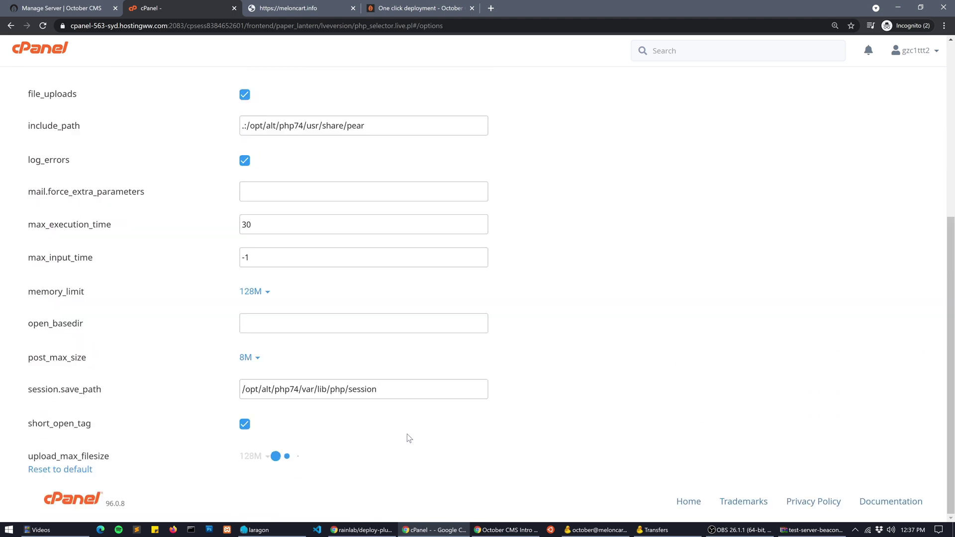
pyautogui.moveTo(114, 368)
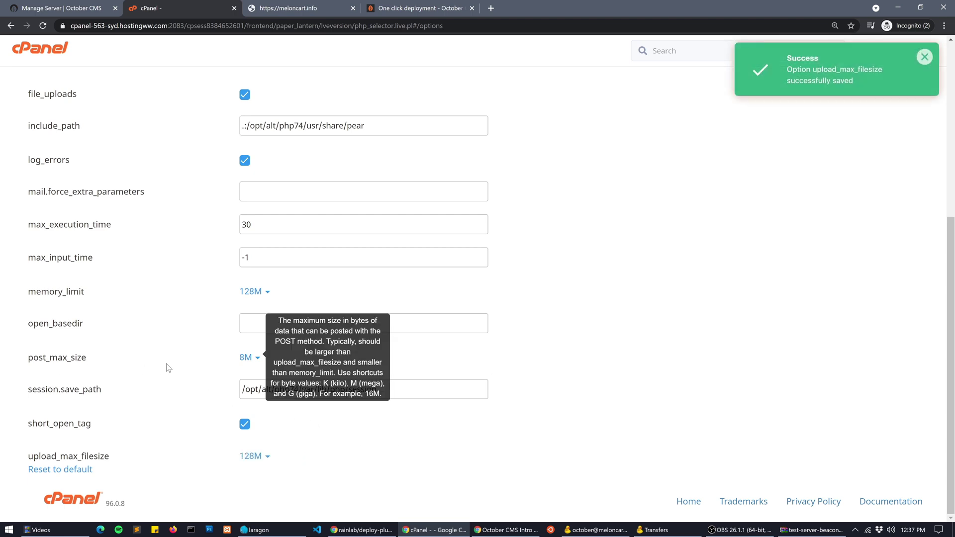
pyautogui.click(246, 360)
pyautogui.scroll(-2, 378, 386)
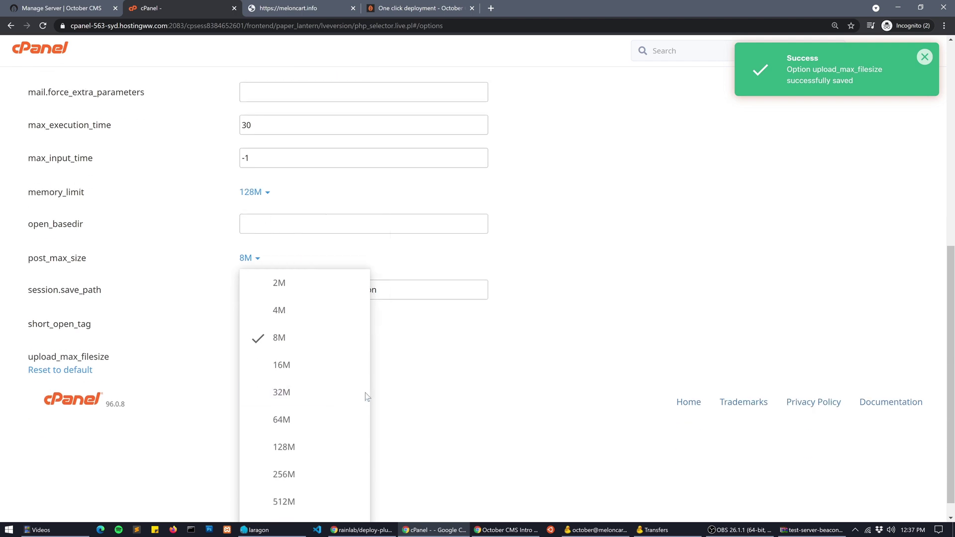
pyautogui.click(303, 446)
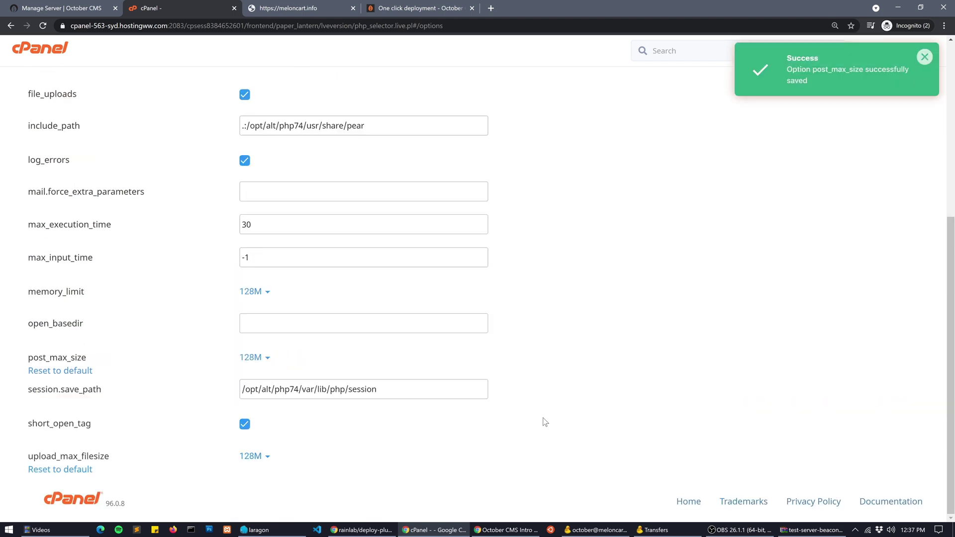
# Return to the cPanel main page, then back to the October CMS server page
pyautogui.scroll(6, 602, 395)
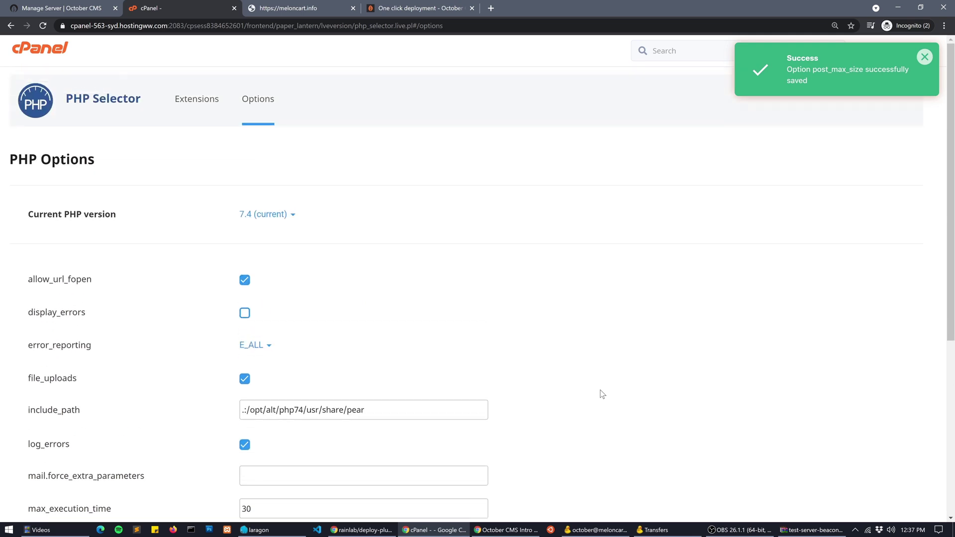
pyautogui.click(39, 48)
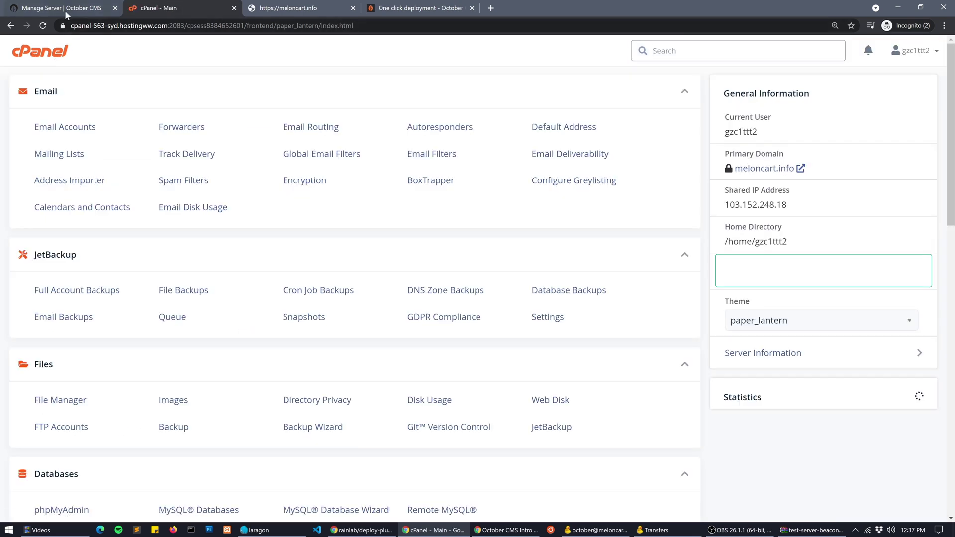
pyautogui.click(64, 11)
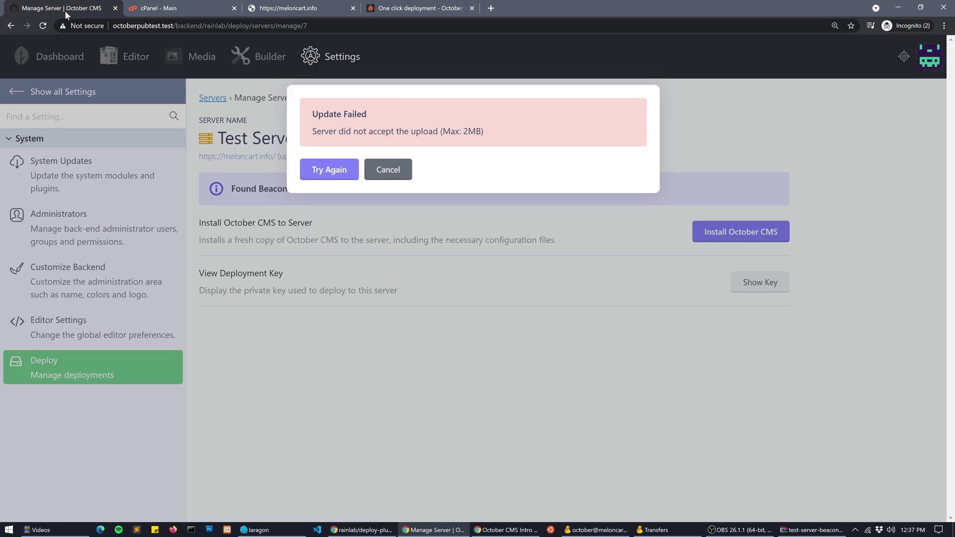
# Retry the failed October CMS installation on Test Server until the beacon is Active
pyautogui.click(320, 175)
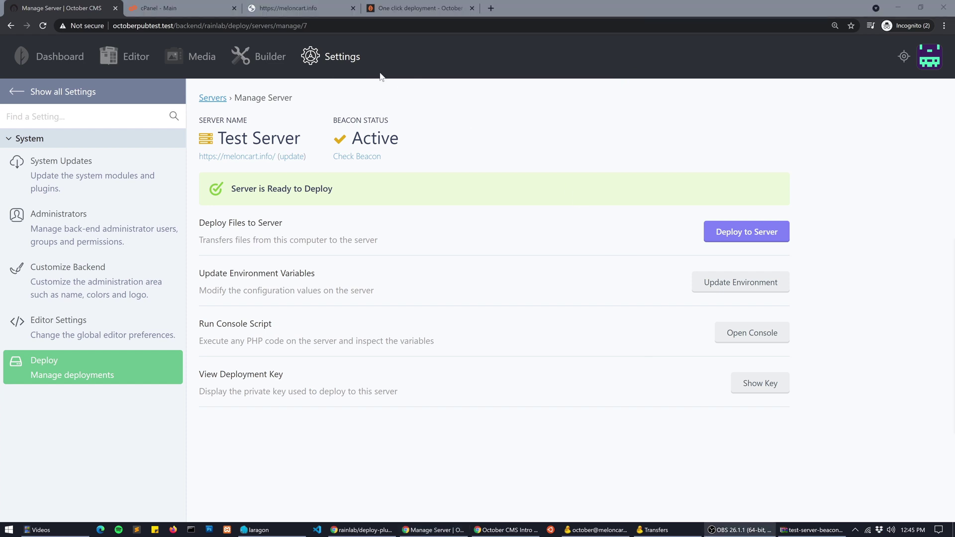
# Reload the meloncart.info site to see the Platform Demo theme and enter the Backend Area
pyautogui.click(293, 15)
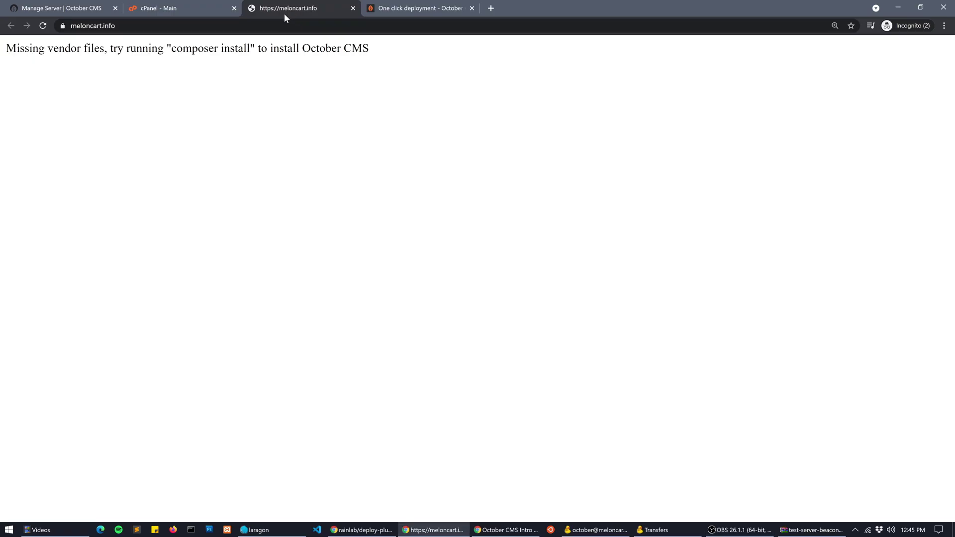
pyautogui.click(43, 26)
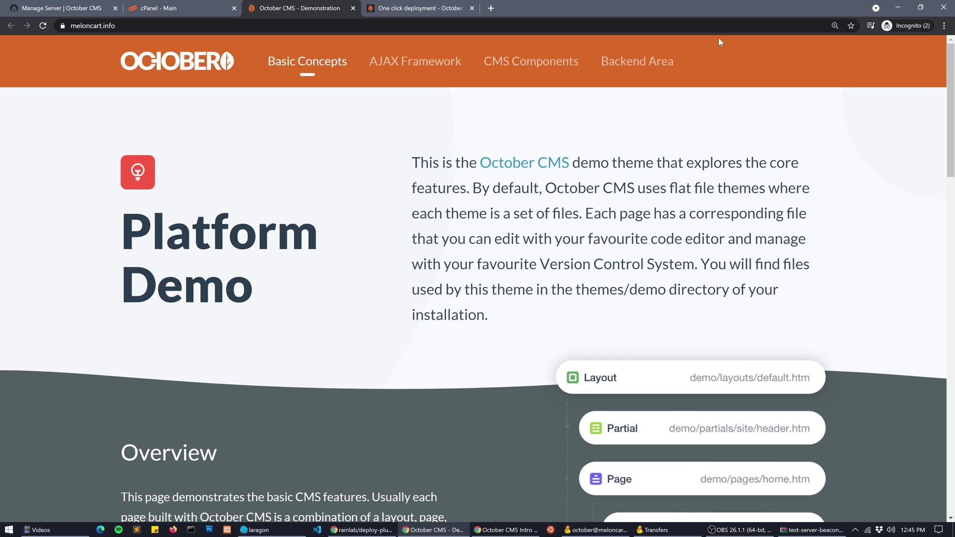
pyautogui.click(655, 62)
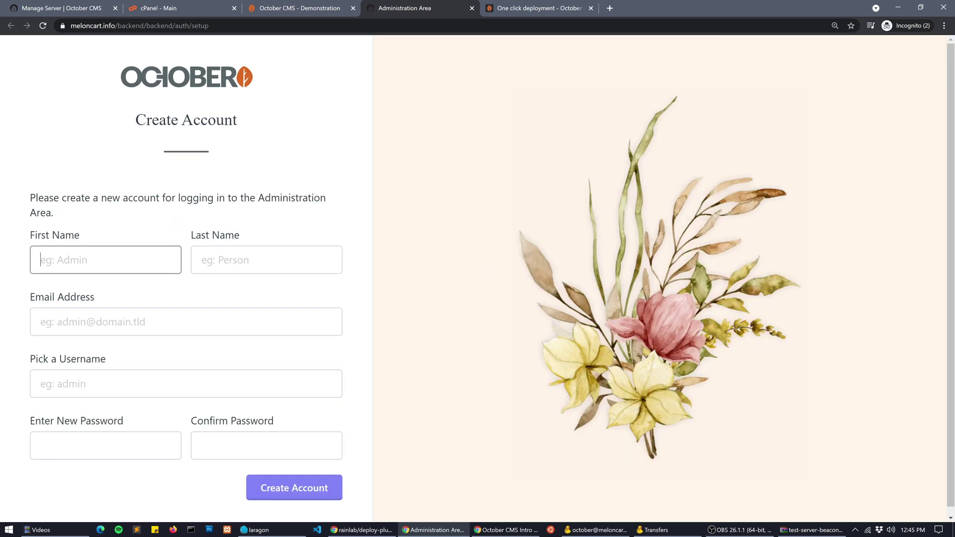
# Create the admin account with the user's name, e-mail, username admin and a password
pyautogui.write('Sam')
pyautogui.press('Tab')
pyautogui.write('Geo')
pyautogui.press('Tab')
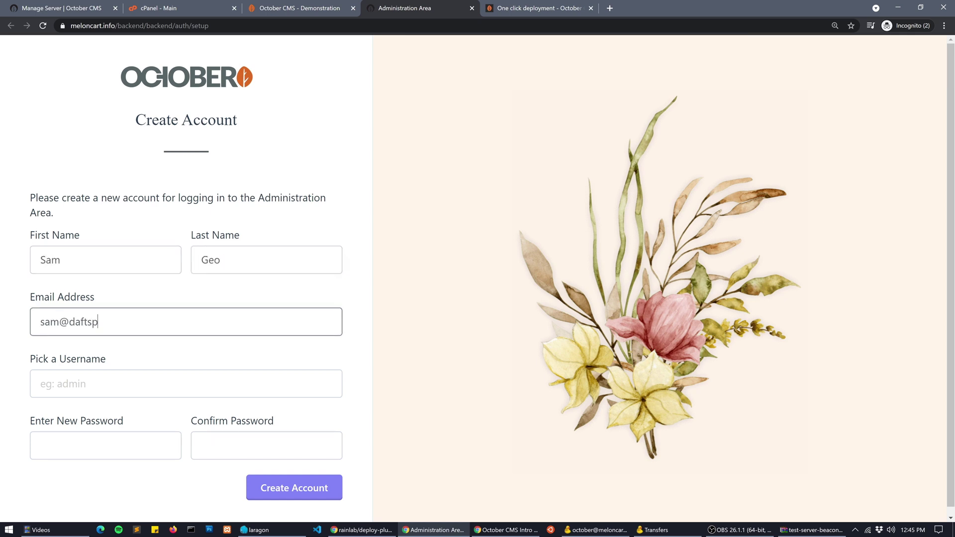
pyautogui.press('Tab')
pyautogui.write('admin')
pyautogui.press('Tab')
pyautogui.write('********')
pyautogui.press('Tab')
pyautogui.write('********')
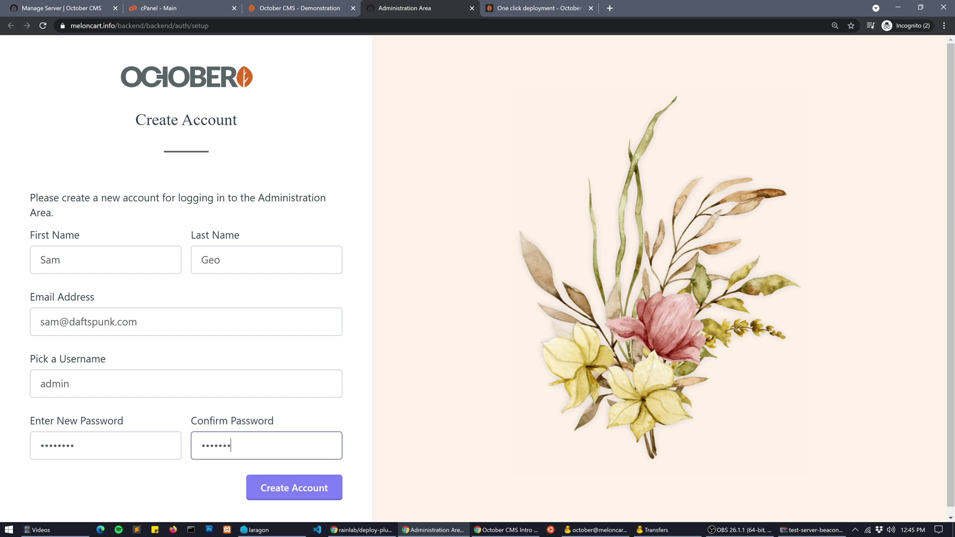
pyautogui.click(334, 498)
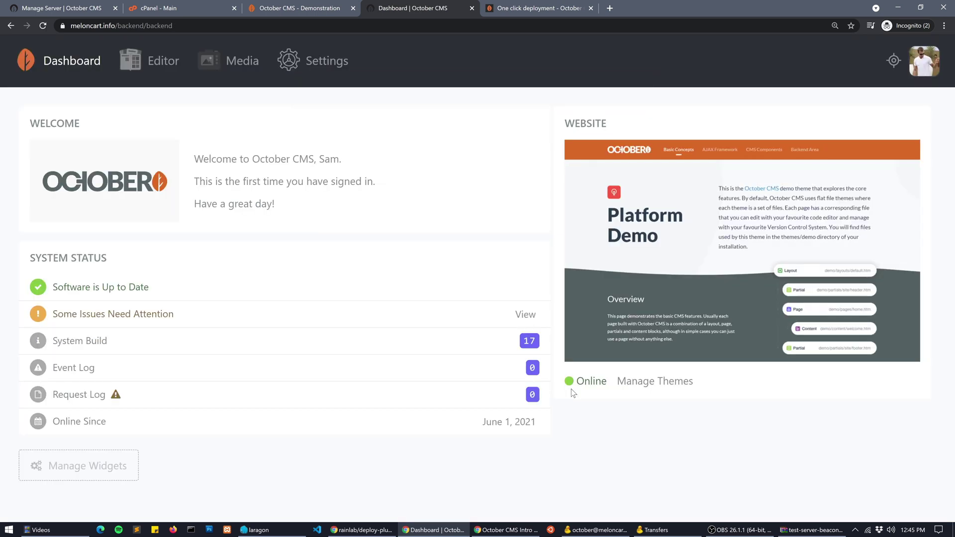
# Check the live site's System Updates, showing one installed plugin, then return to Test Server
pyautogui.click(937, 73)
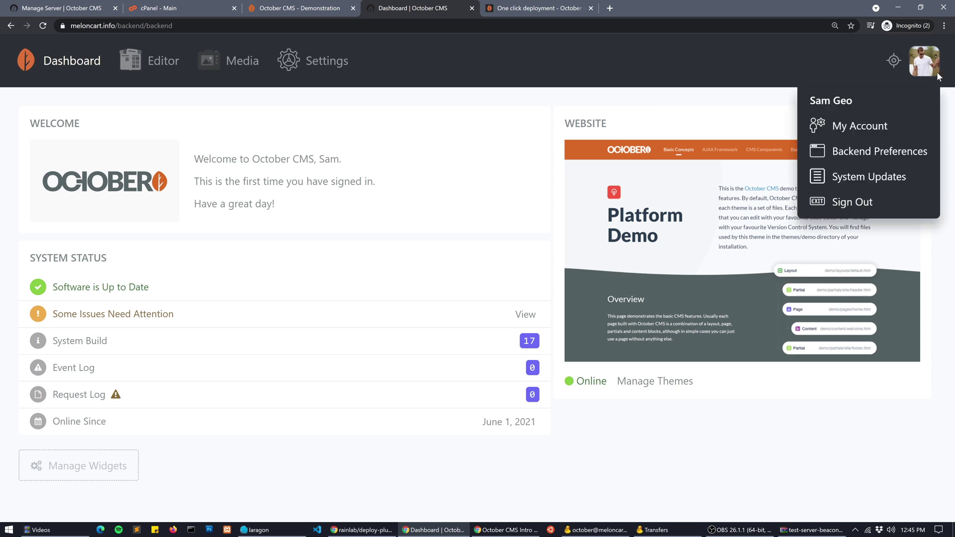
pyautogui.click(890, 176)
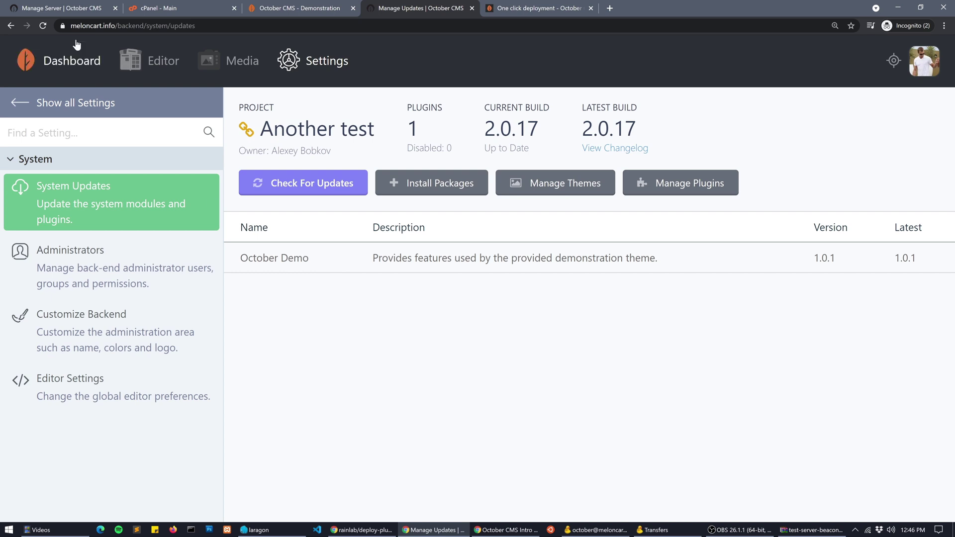
pyautogui.click(51, 8)
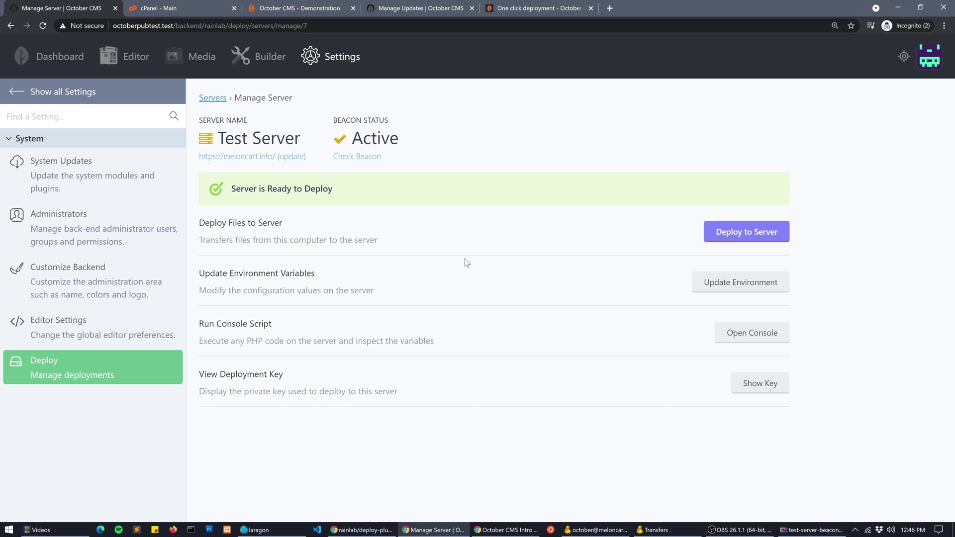
# Deploy the RainLab.Builder plugin to Test Server
pyautogui.click(738, 239)
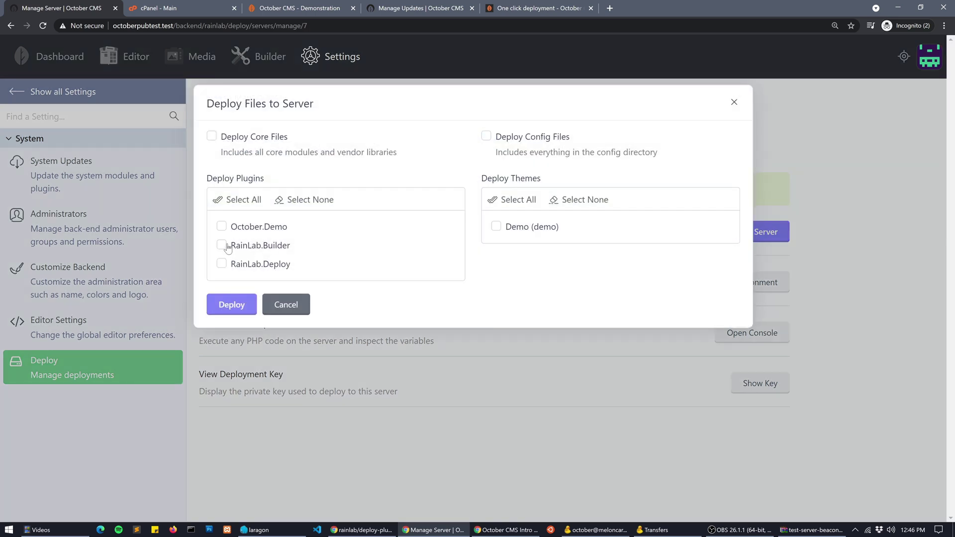
pyautogui.click(398, 8)
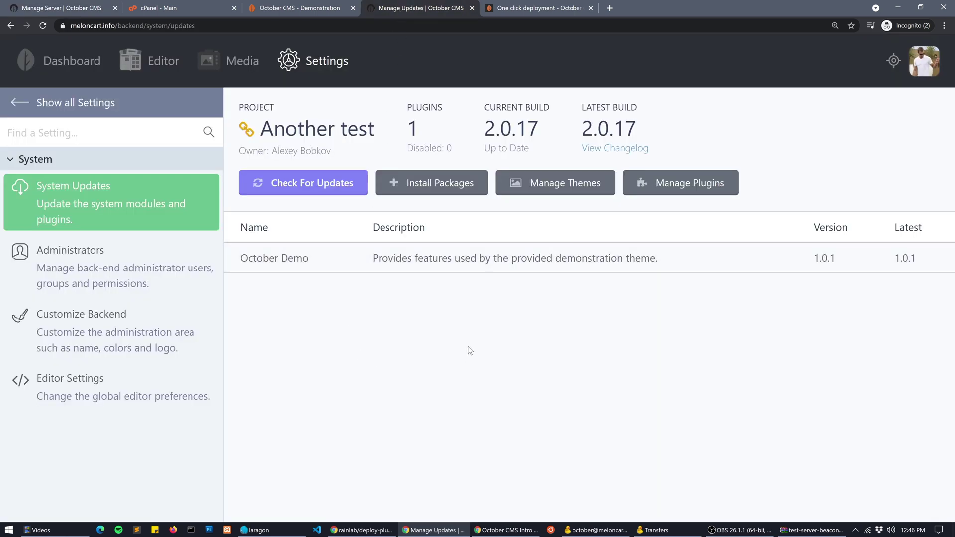
pyautogui.click(60, 6)
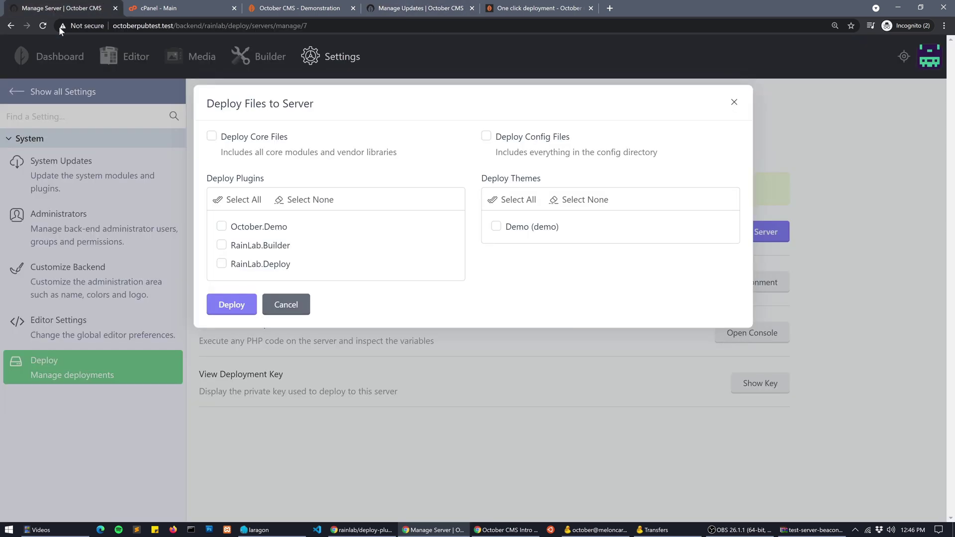
pyautogui.click(240, 254)
pyautogui.click(237, 311)
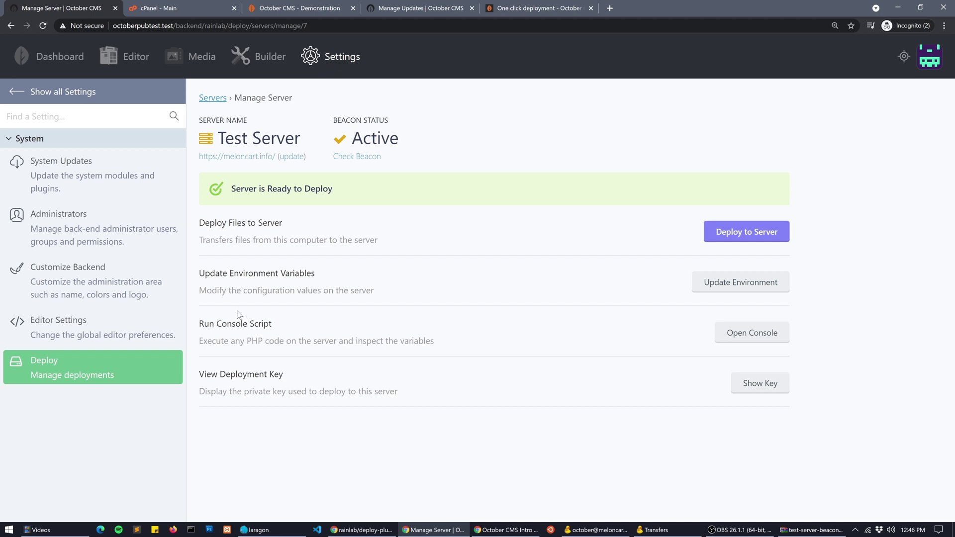
# Reload the live site's System Updates to confirm Builder, then open the Builder page
pyautogui.click(410, 9)
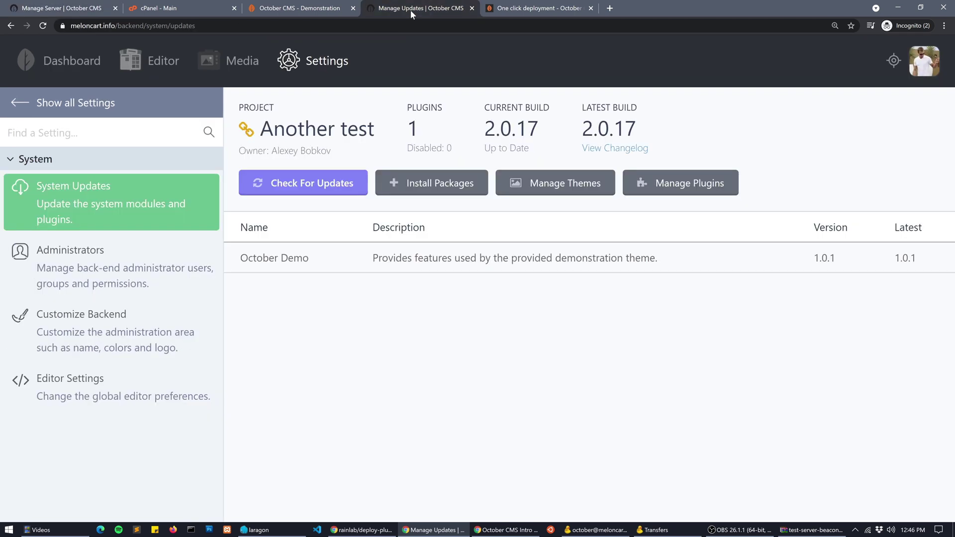
pyautogui.click(43, 26)
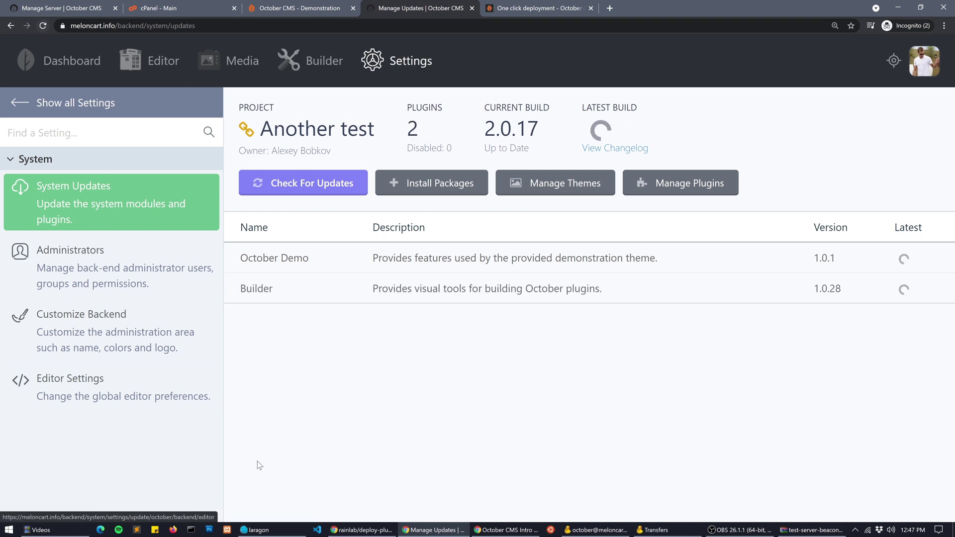
pyautogui.click(300, 71)
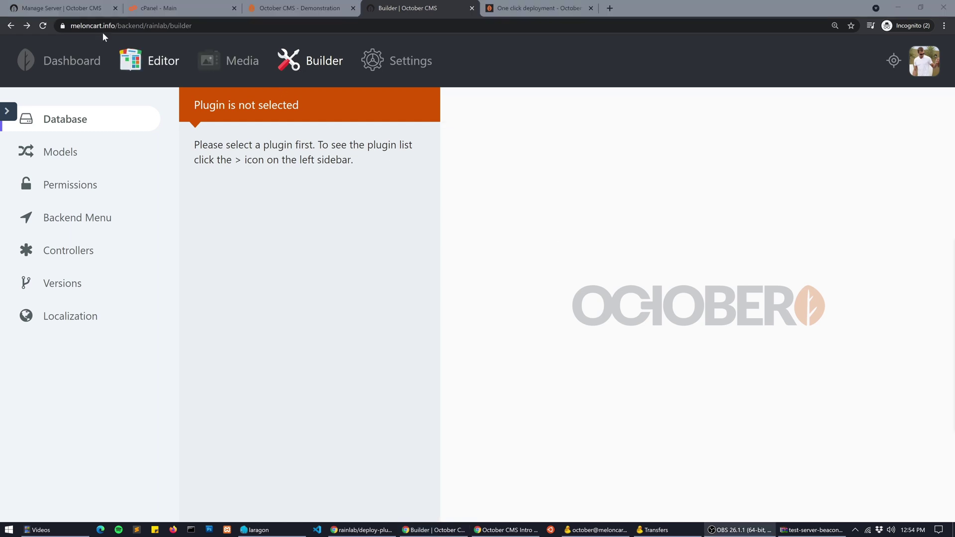
# Change the server's LINK_POLICY environment value from detect to secure and save the config
pyautogui.click(70, 7)
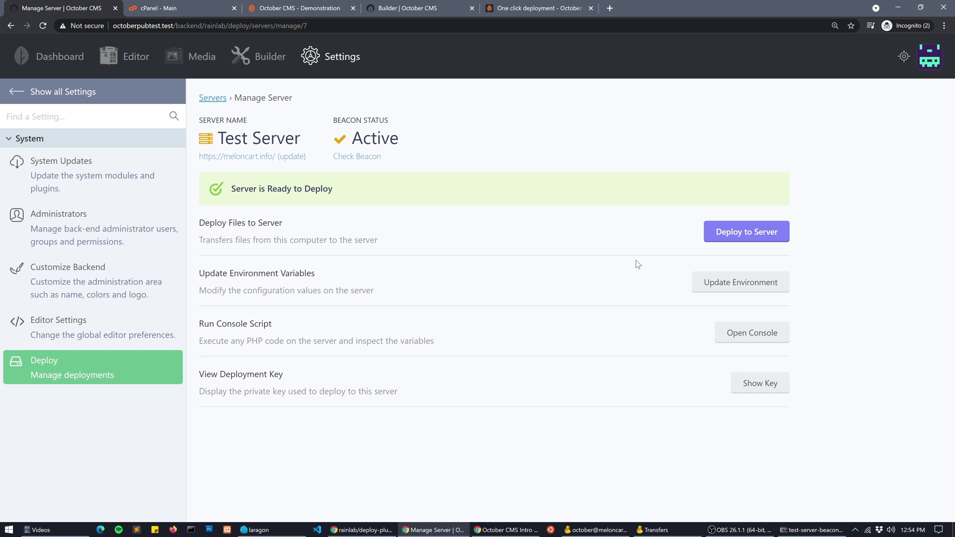
pyautogui.click(747, 294)
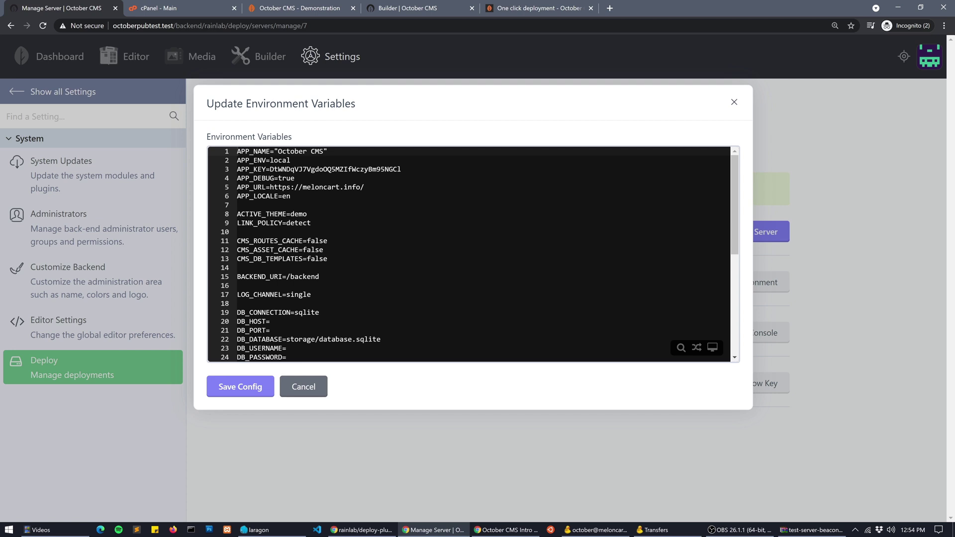
pyautogui.doubleClick(298, 223)
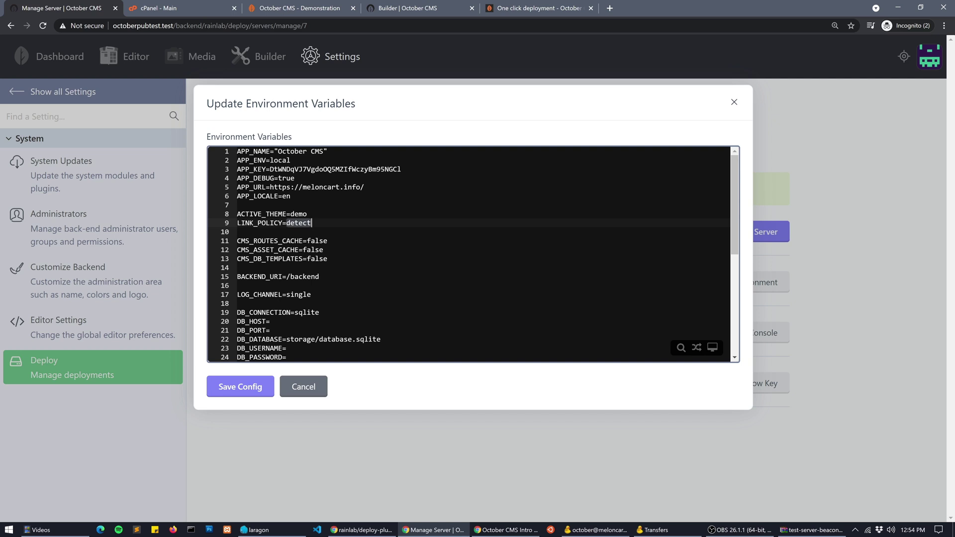
pyautogui.write('secure')
pyautogui.click(235, 390)
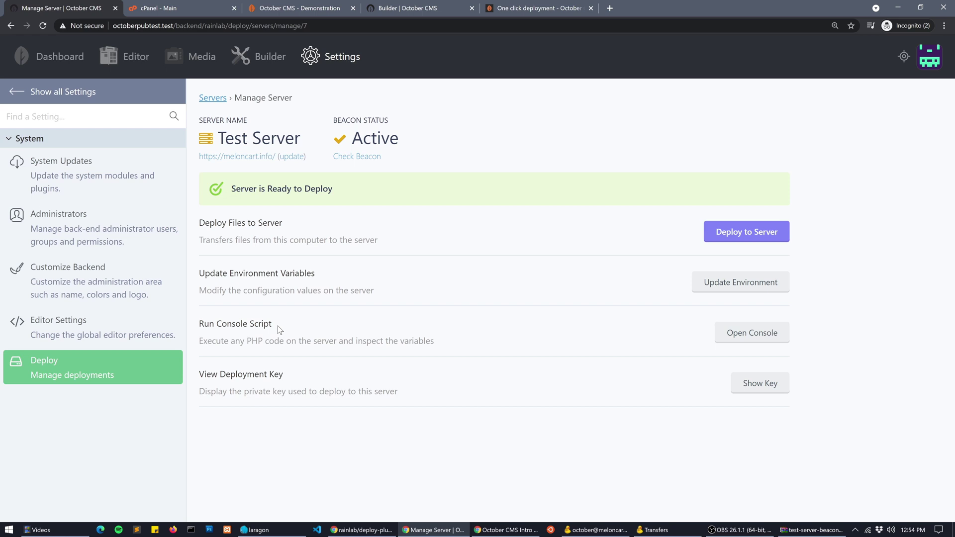
pyautogui.click(751, 333)
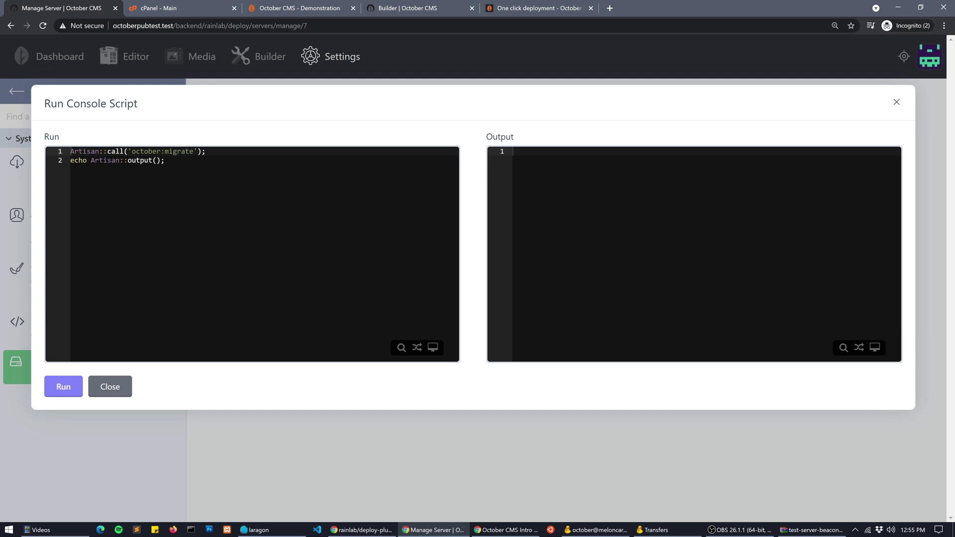
# Run the october:migrate script, then run Backend\Models\User::first(); to fetch the first backend user
pyautogui.click(67, 387)
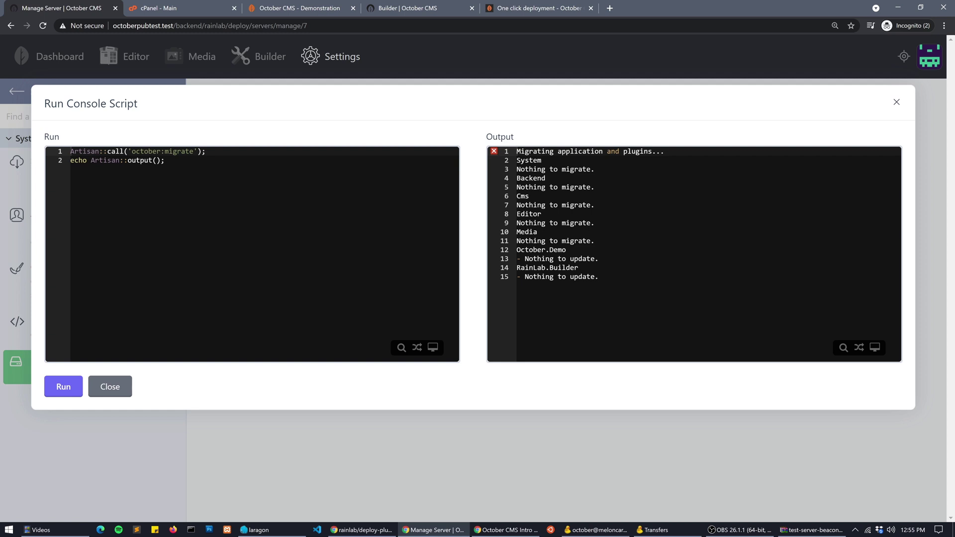
pyautogui.click(165, 160)
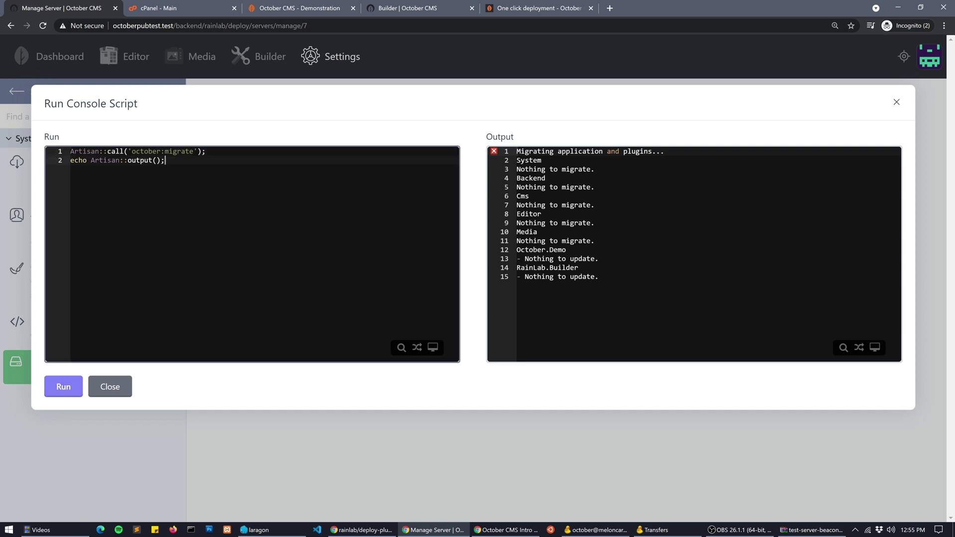
pyautogui.hotkey('ctrl', 'a')
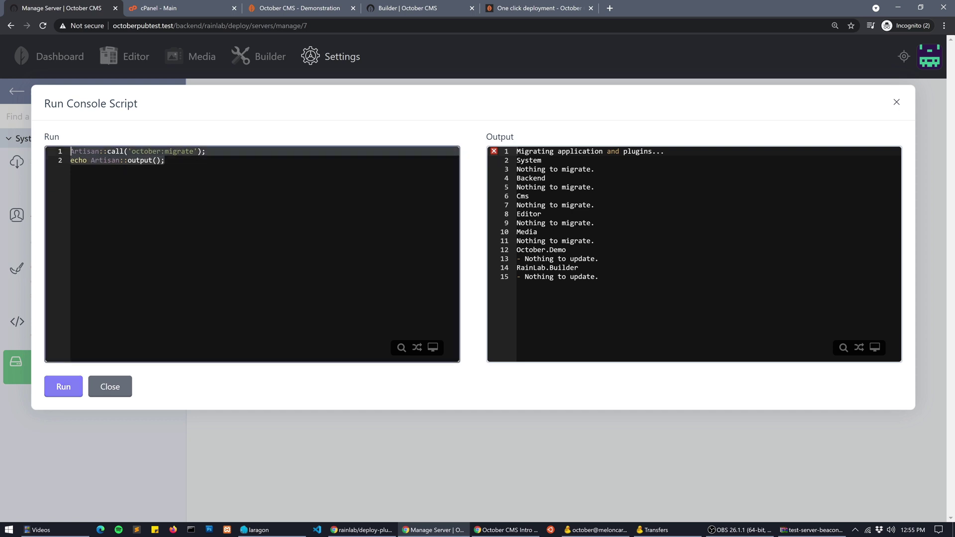
pyautogui.write('Backend\\Models\\User::first();')
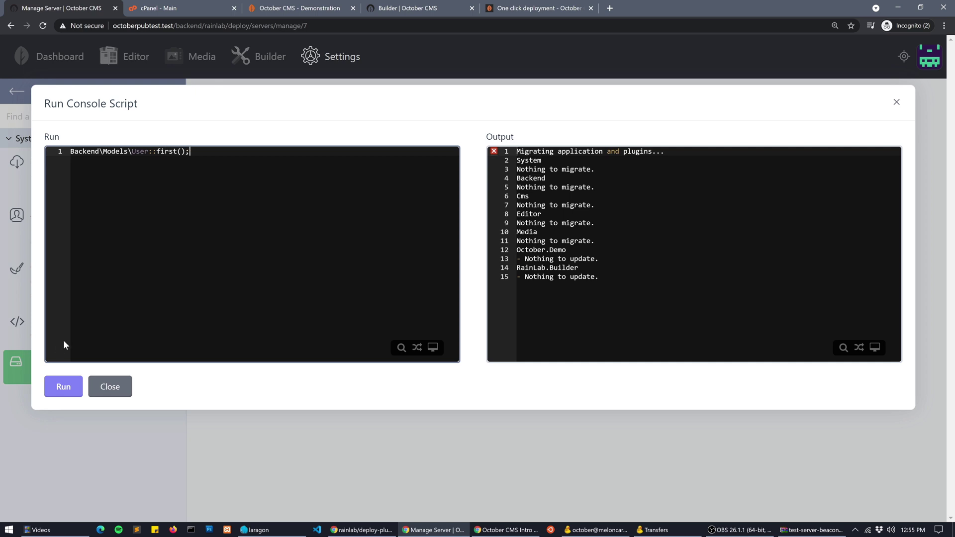
pyautogui.hotkey('ctrl', 'Return')
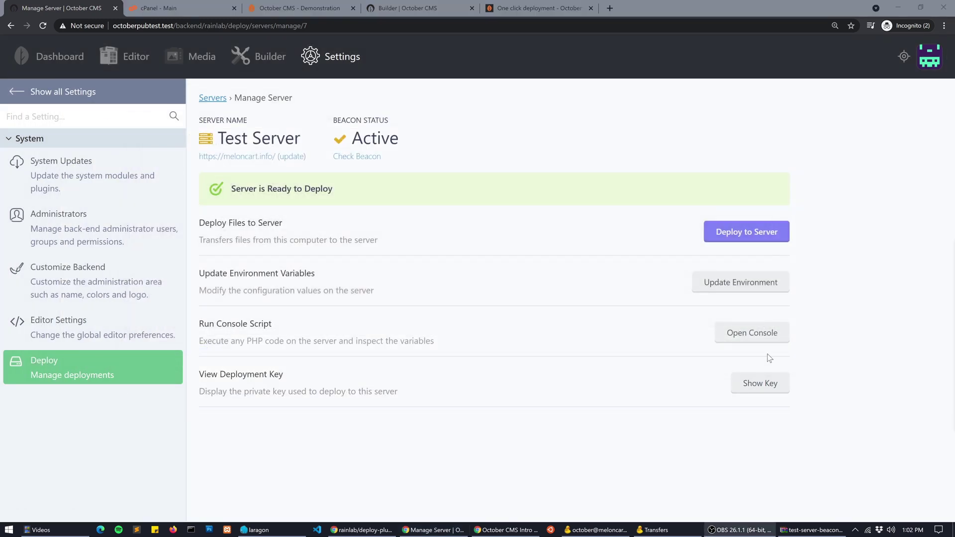
# Reopen the Deploy Files to Server dialog for Test Server, with RainLab.Builder still ticked
pyautogui.click(735, 231)
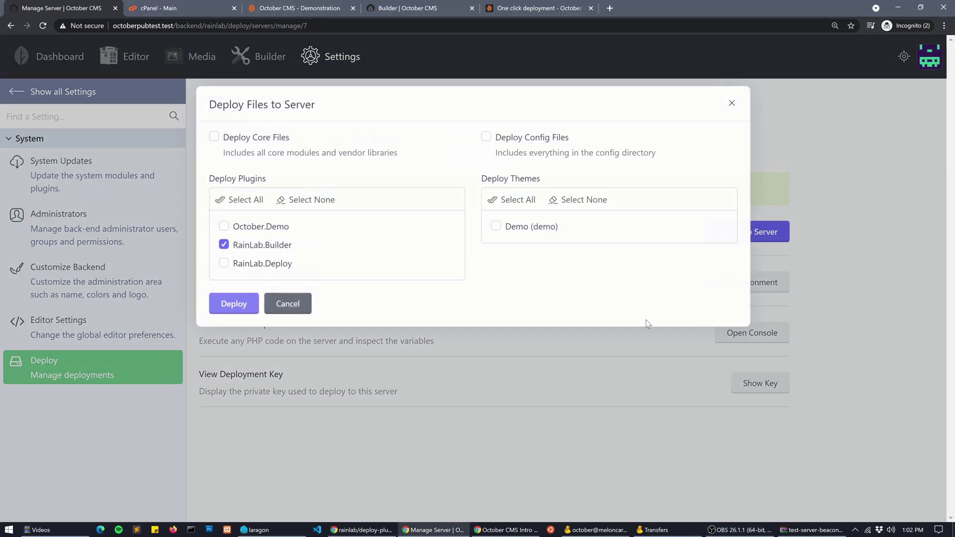